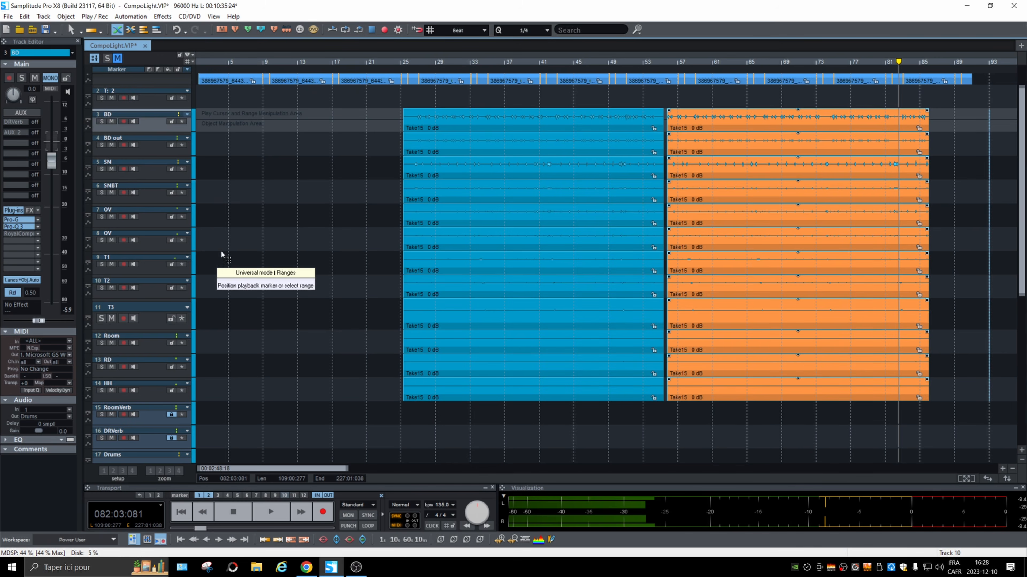
Set the playback position at bar 25 and listen to the soloed Room track in the mixer.
{"action": "left_click", "coordinate": [407, 65]}
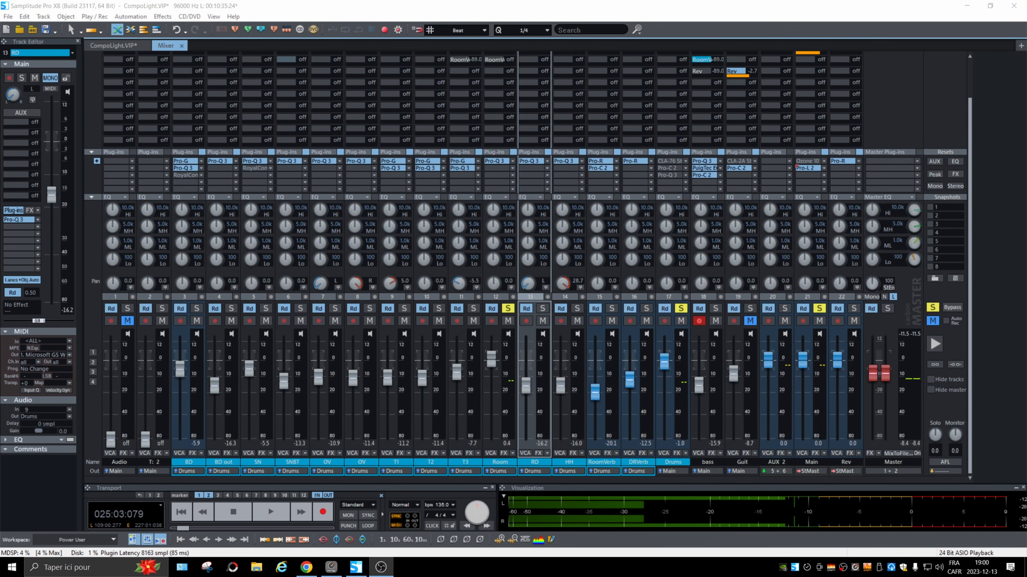
{"action": "key", "text": "space"}
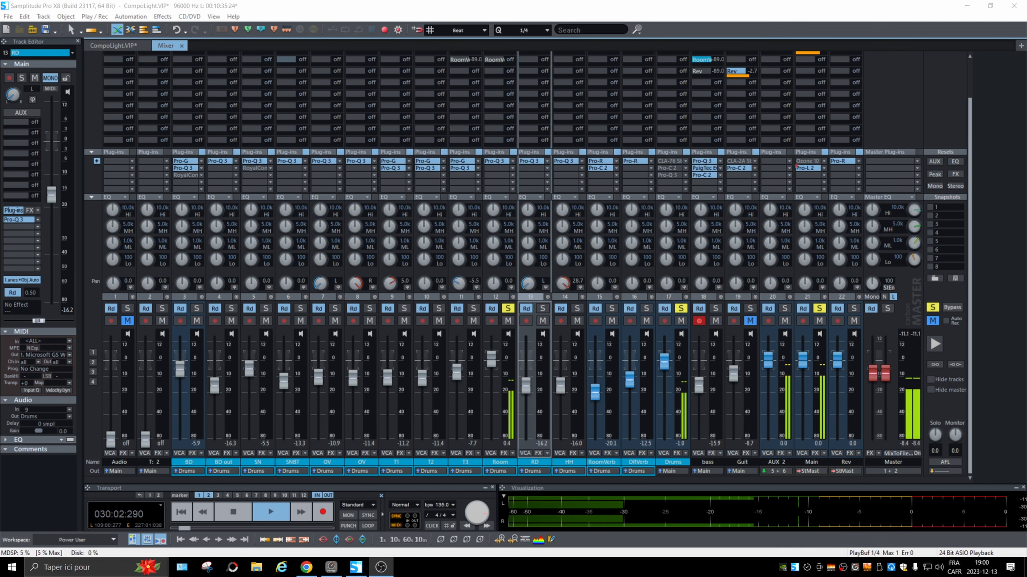
{"action": "key", "text": "space"}
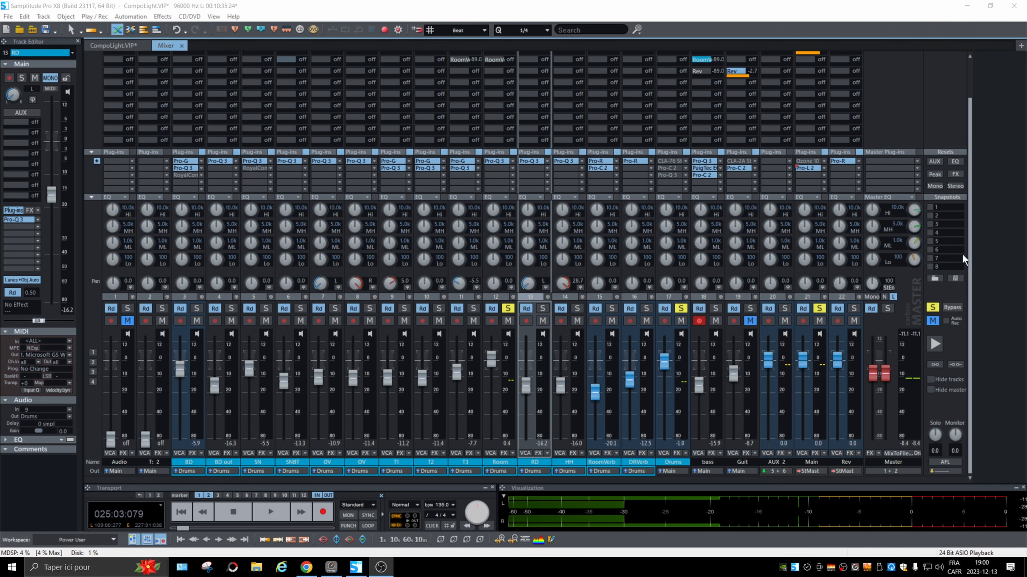
Create a new aux bus from the RD track's fifth send slot and name it ROOM BUSS.
{"action": "scroll", "coordinate": [602, 231], "scroll_direction": "up", "scroll_amount": 4}
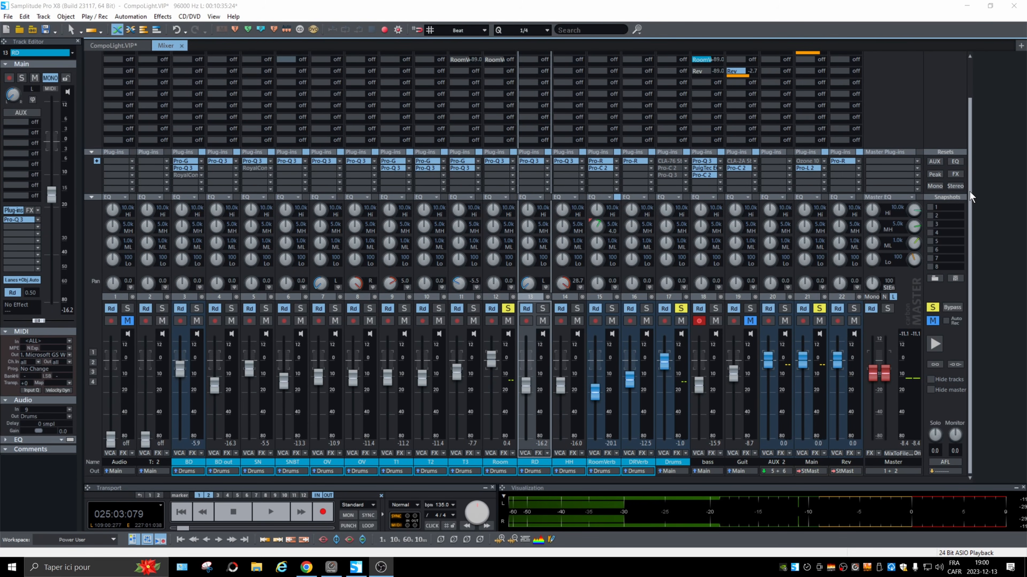
{"action": "scroll", "coordinate": [972, 198], "scroll_direction": "up", "scroll_amount": 3}
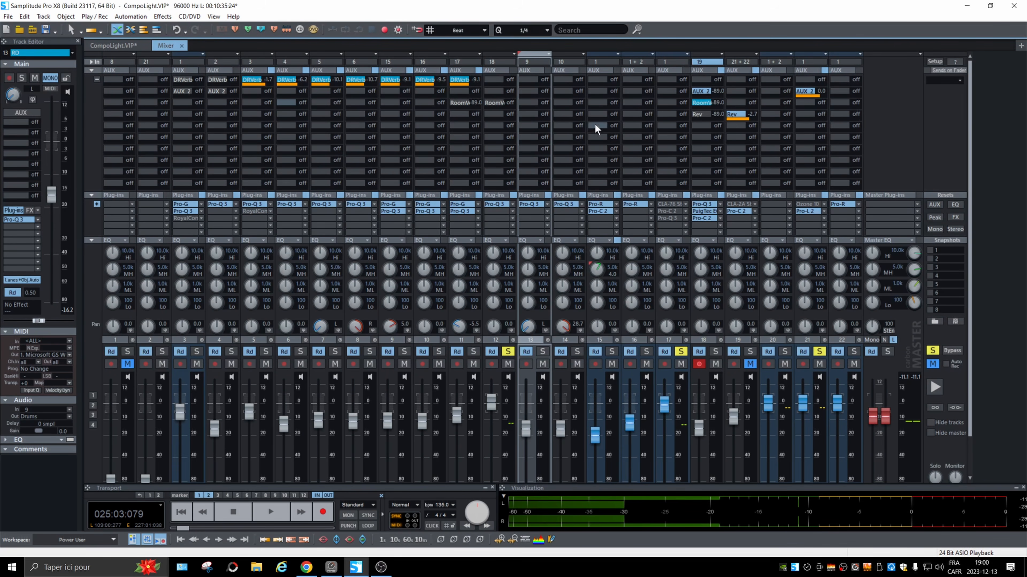
{"action": "left_click", "coordinate": [534, 126]}
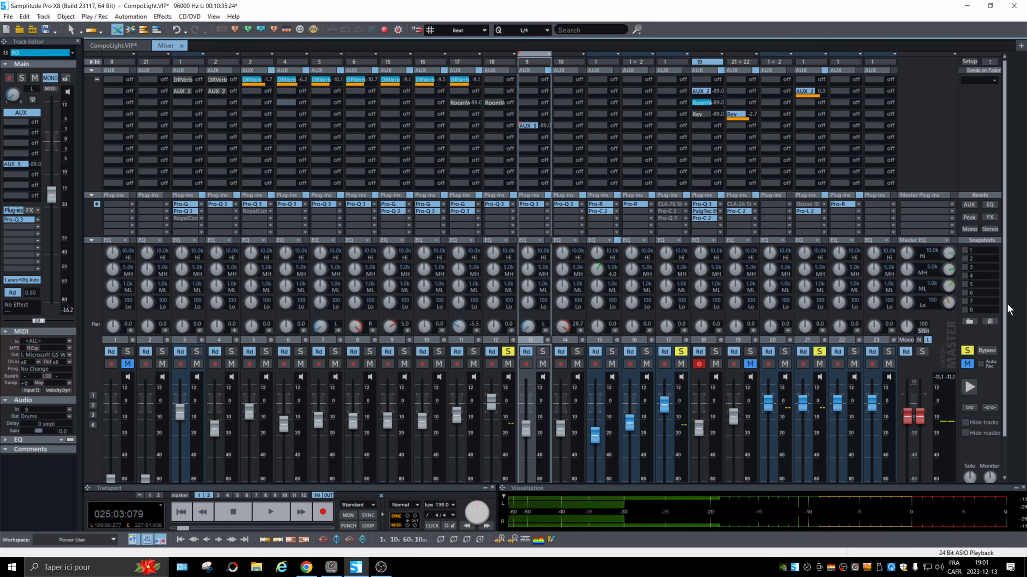
{"action": "scroll", "coordinate": [1006, 310], "scroll_direction": "down", "scroll_amount": 2}
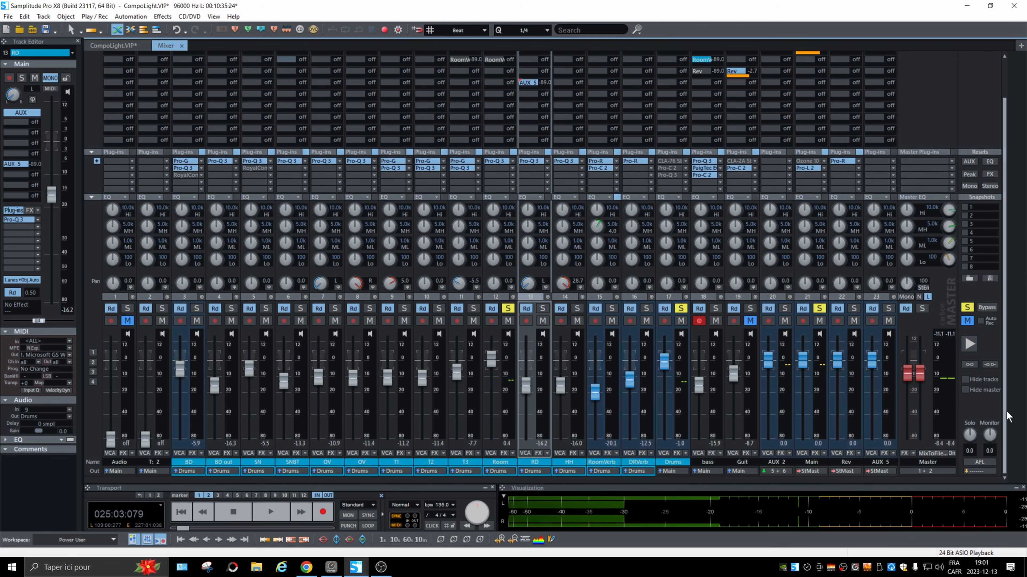
{"action": "double_click", "coordinate": [881, 462]}
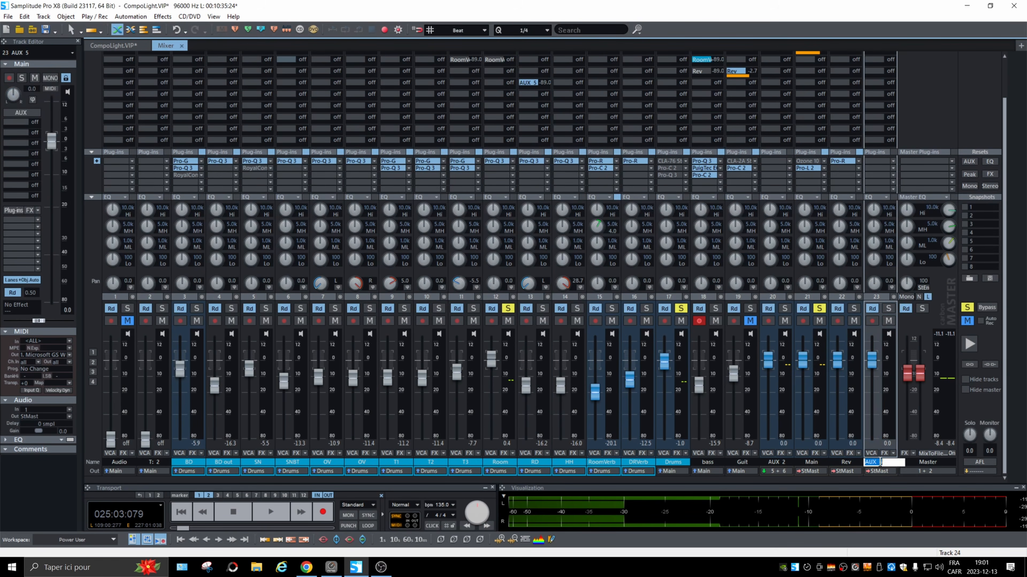
{"action": "type", "text": "ROOM BUSS"}
{"action": "key", "text": "Return"}
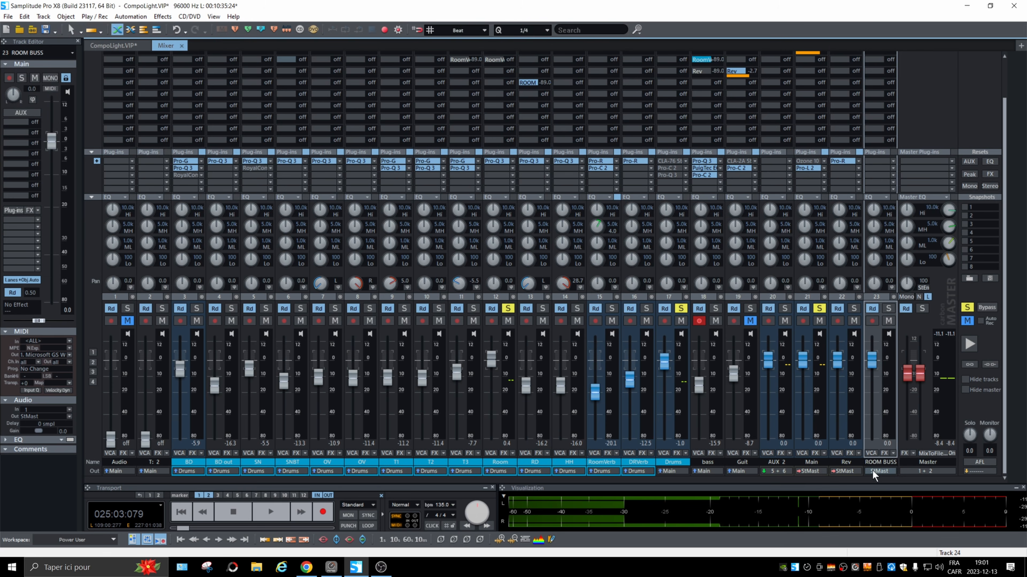
Route the ROOM BUSS output to Main and move its channel strip directly after the Room track.
{"action": "left_click", "coordinate": [880, 471]}
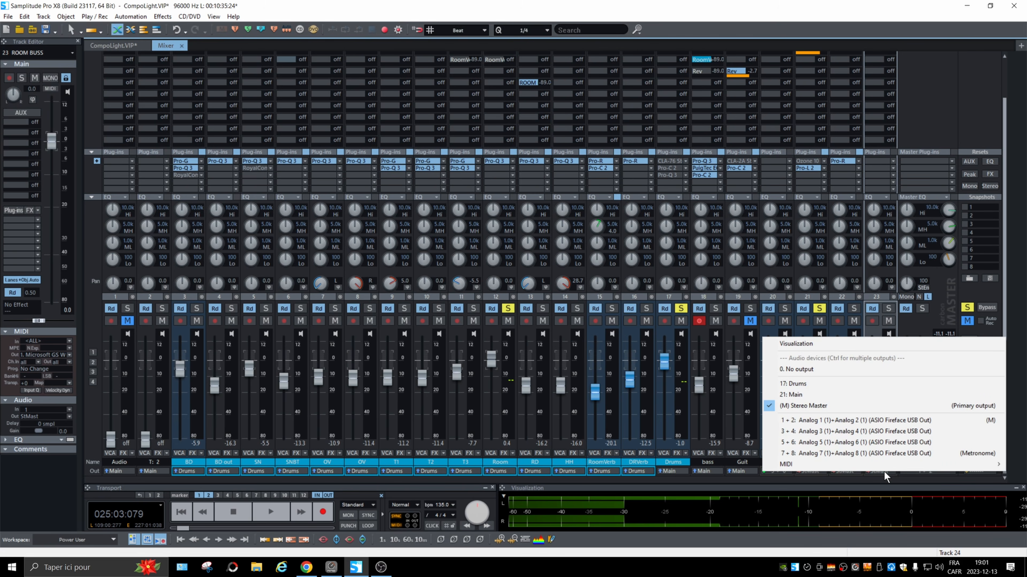
{"action": "left_click", "coordinate": [849, 442]}
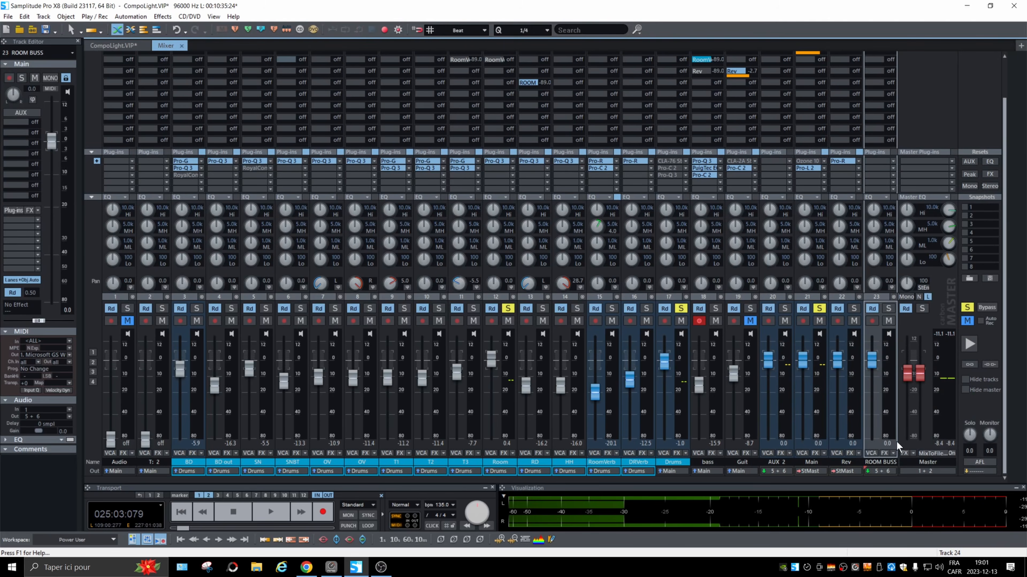
{"action": "left_click", "coordinate": [882, 471]}
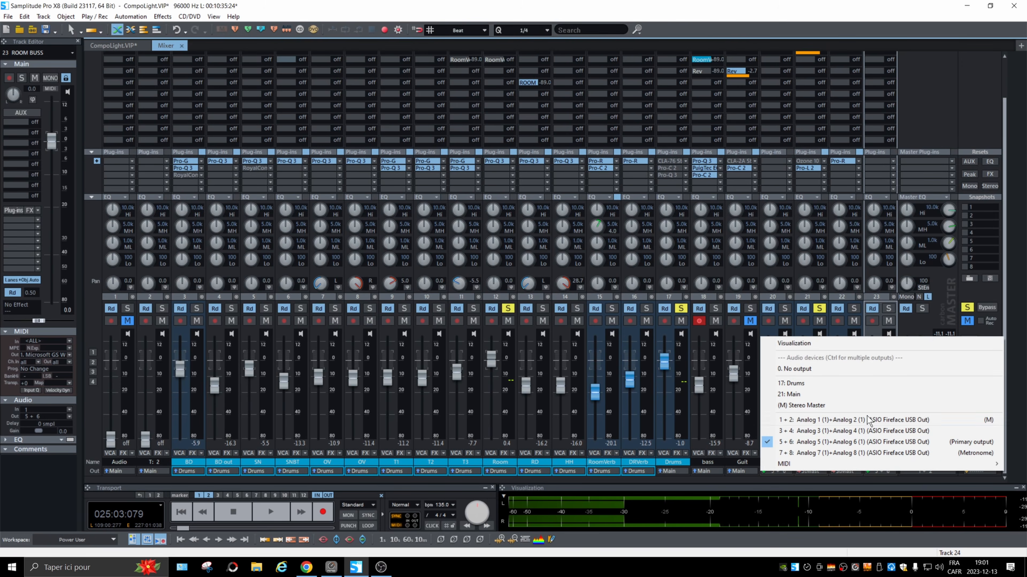
{"action": "left_click", "coordinate": [815, 394]}
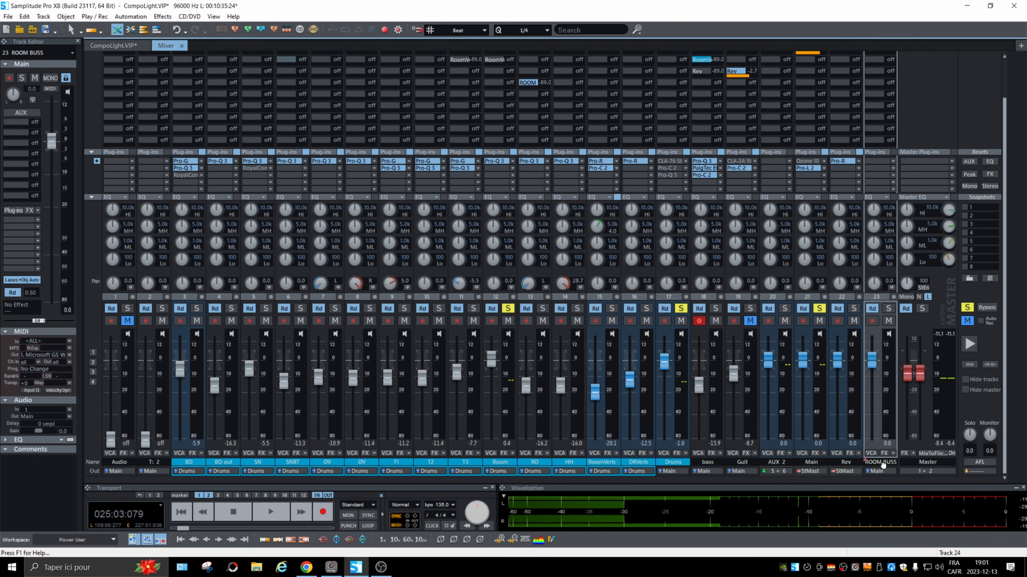
{"action": "left_click_drag", "start_coordinate": [882, 465], "coordinate": [479, 376]}
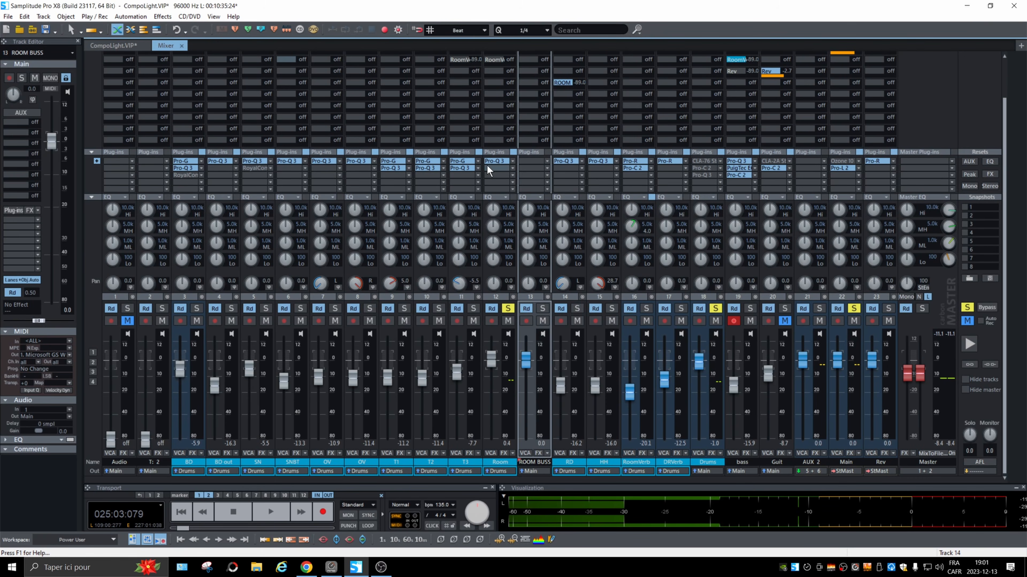
Inspect the Room track's Pro-Q 3 equalizer curve and listen to the track without the bus send.
{"action": "left_click", "coordinate": [494, 161]}
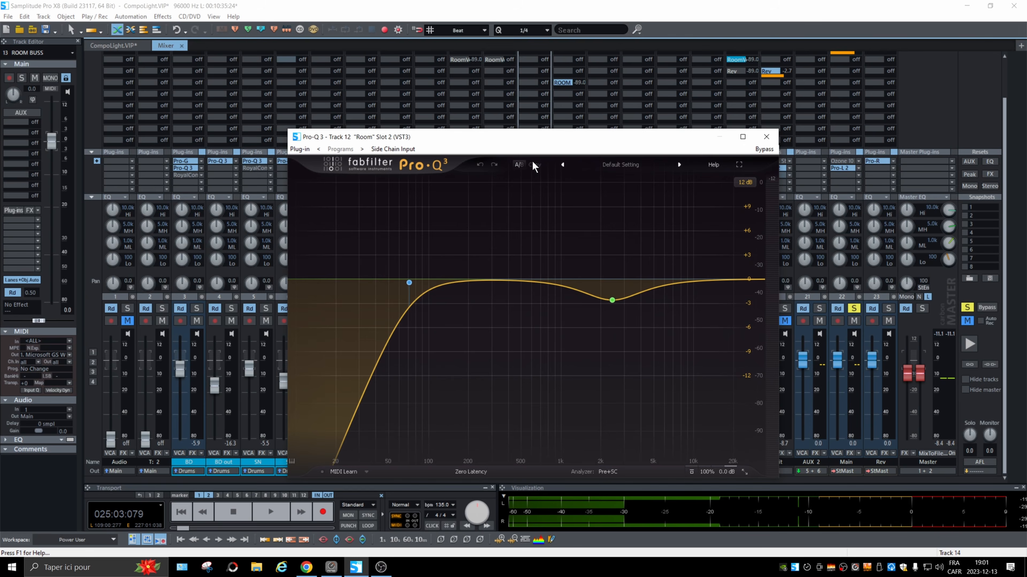
{"action": "left_click", "coordinate": [766, 136]}
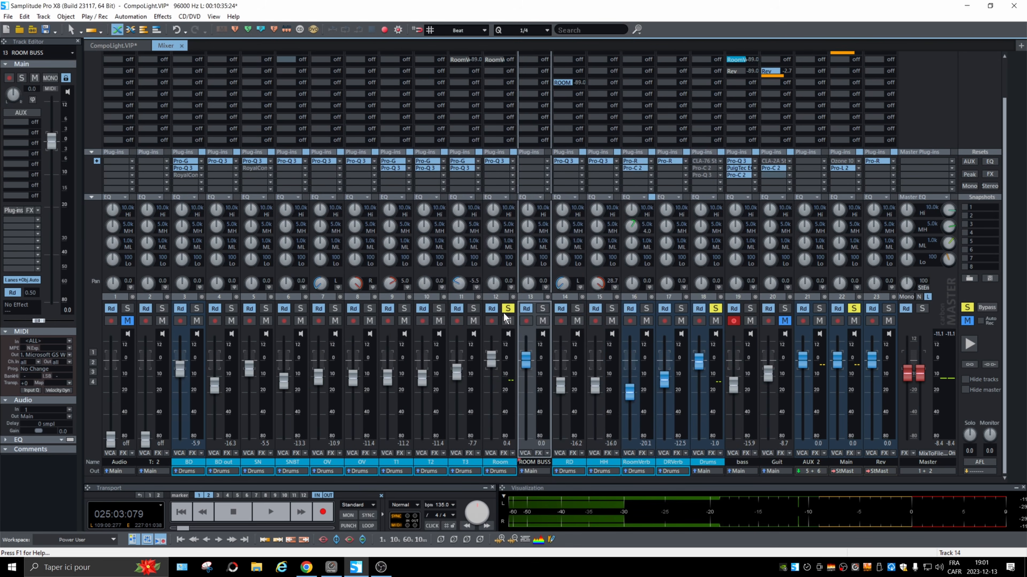
{"action": "key", "text": "space"}
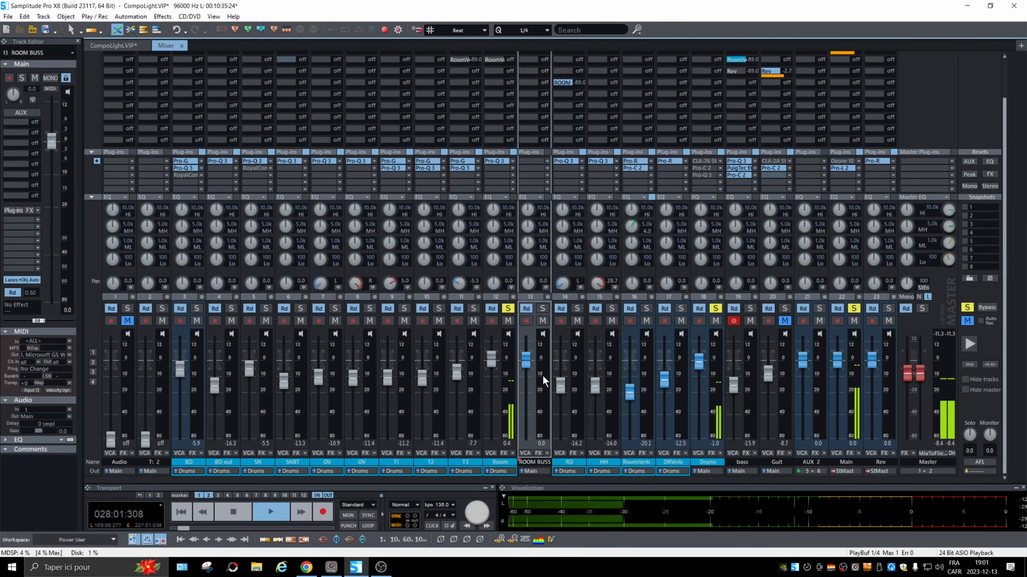
{"action": "key", "text": "space"}
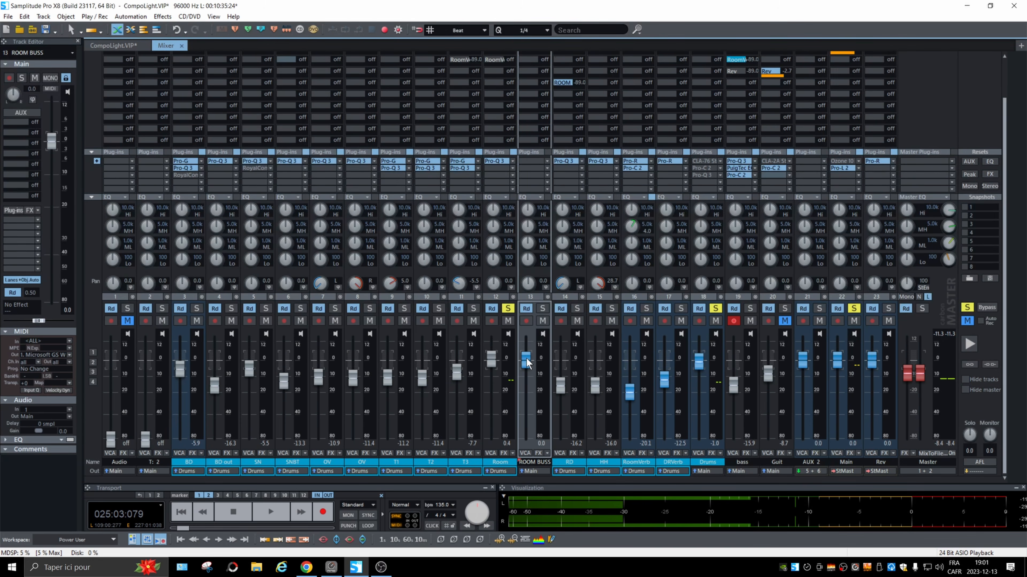
Send the Room track to ROOM BUSS at 0.0 dB and bring the bus fader up from off to -28.0 dB during playback.
{"action": "left_click_drag", "start_coordinate": [525, 361], "coordinate": [530, 465]}
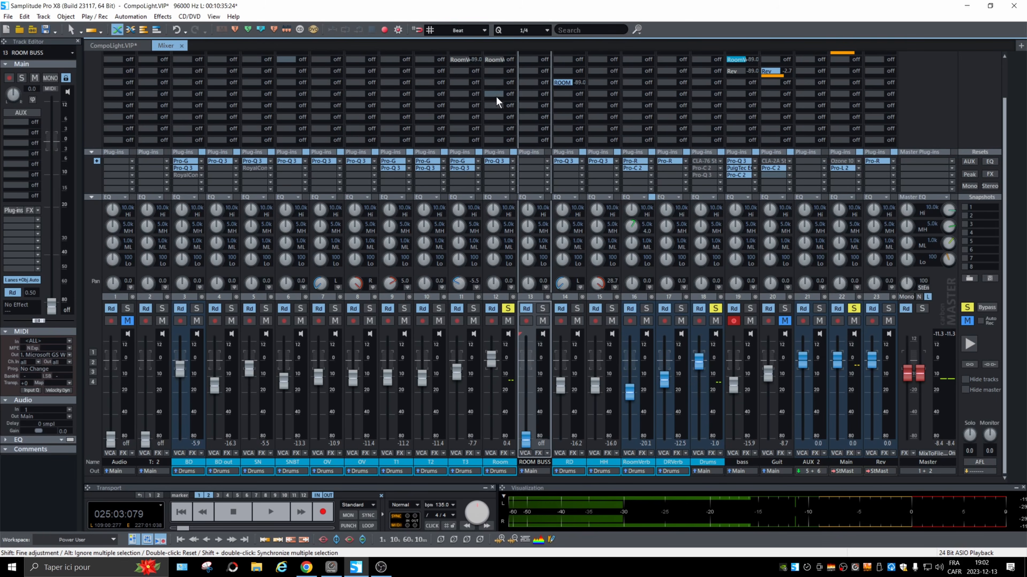
{"action": "left_click_drag", "start_coordinate": [495, 83], "coordinate": [508, 86]}
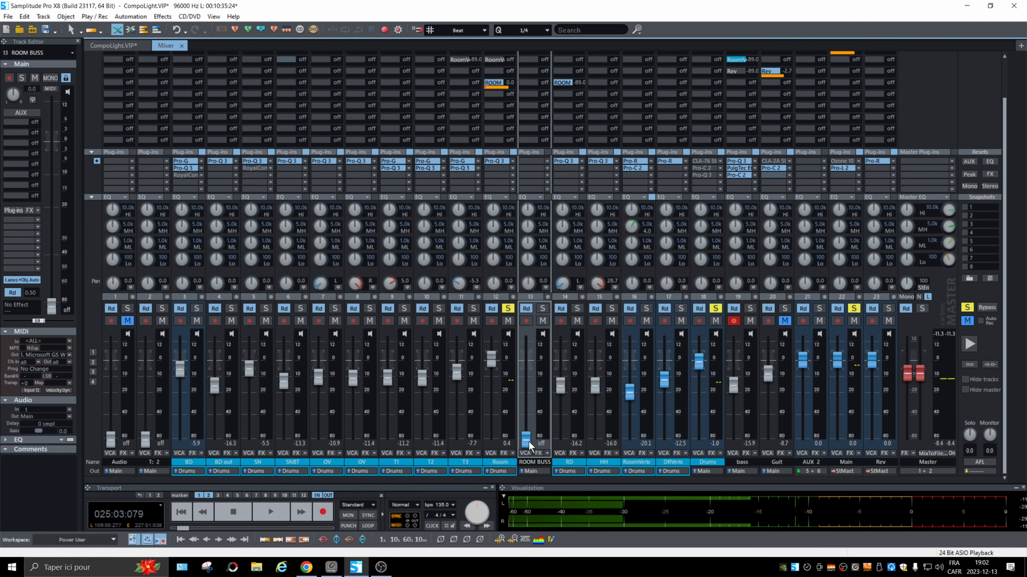
{"action": "key", "text": "space"}
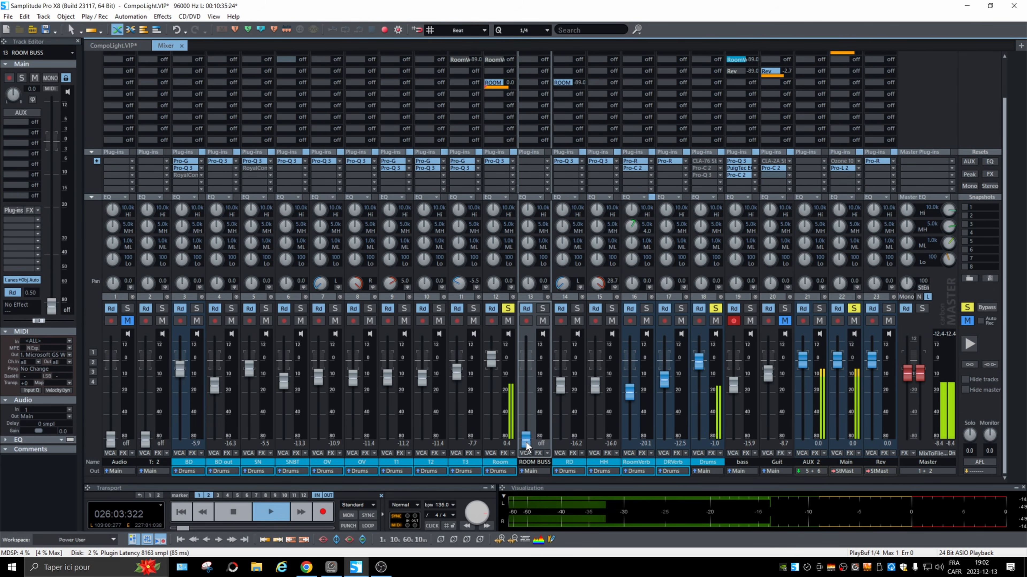
{"action": "left_click_drag", "start_coordinate": [526, 443], "coordinate": [528, 405]}
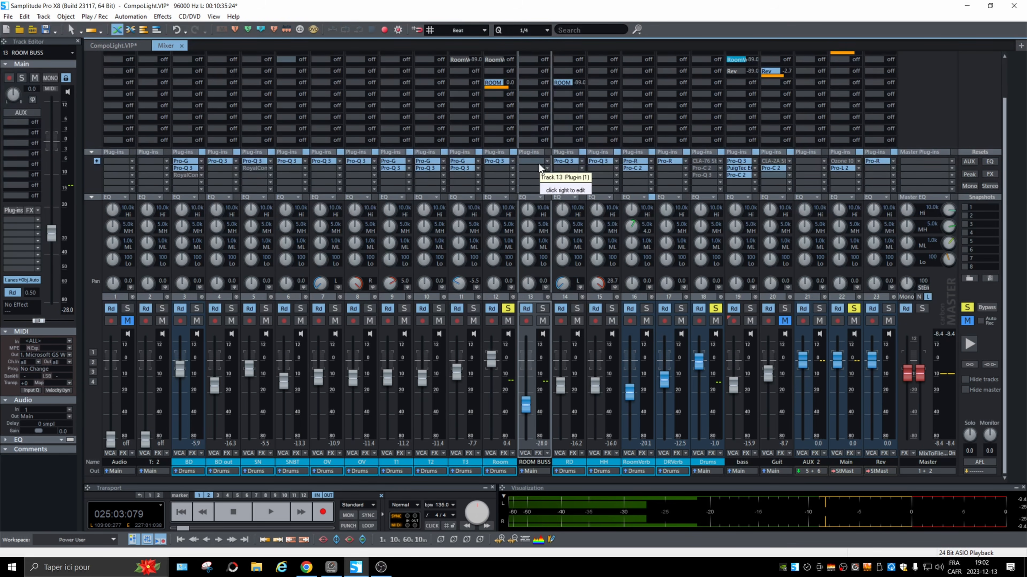
Insert the favorite plug-in Pro-R on ROOM BUSS and solo the bus, keeping the reverb window clear of its fader.
{"action": "right_click", "coordinate": [546, 158]}
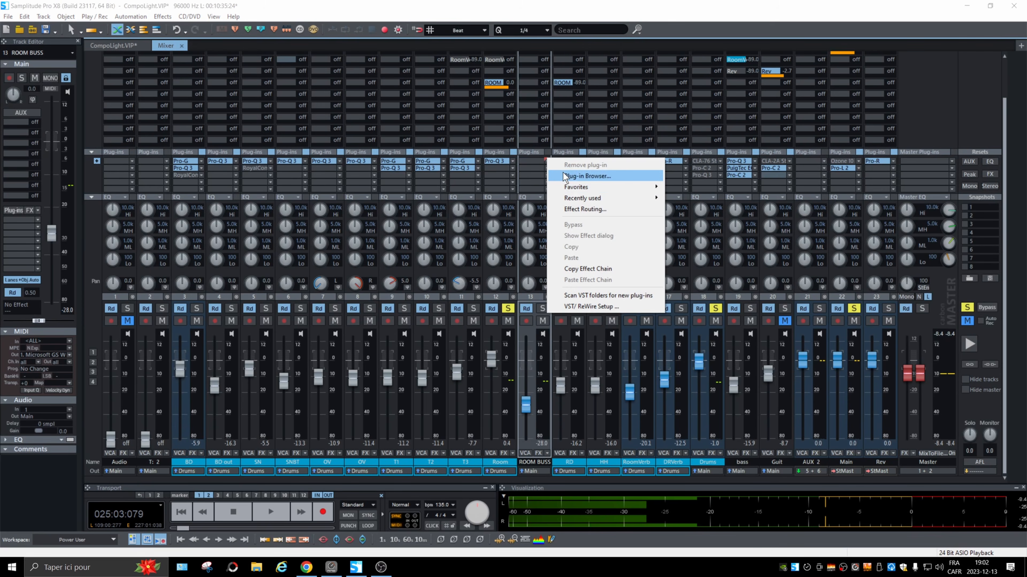
{"action": "mouse_move", "coordinate": [590, 187]}
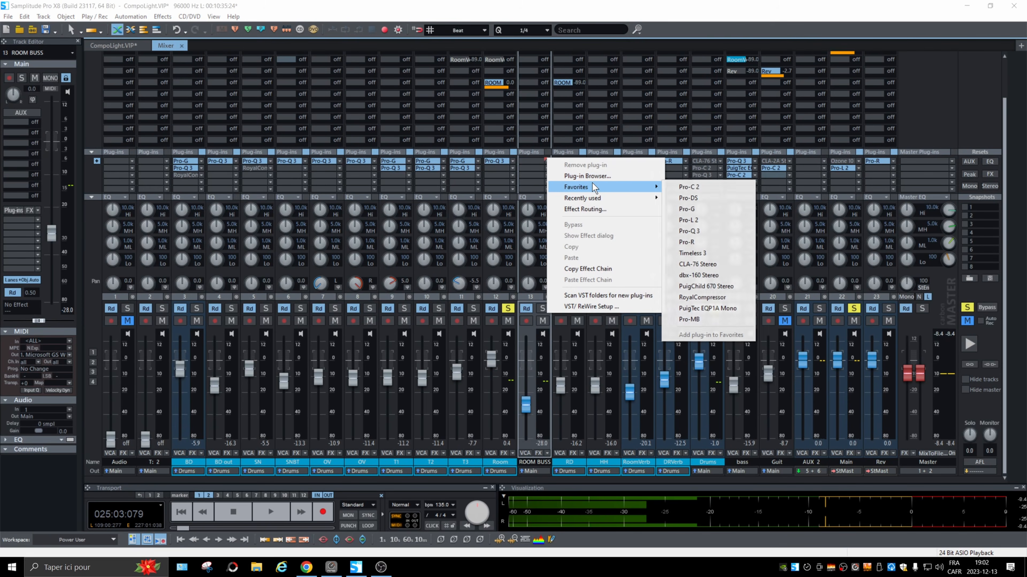
{"action": "left_click", "coordinate": [689, 242]}
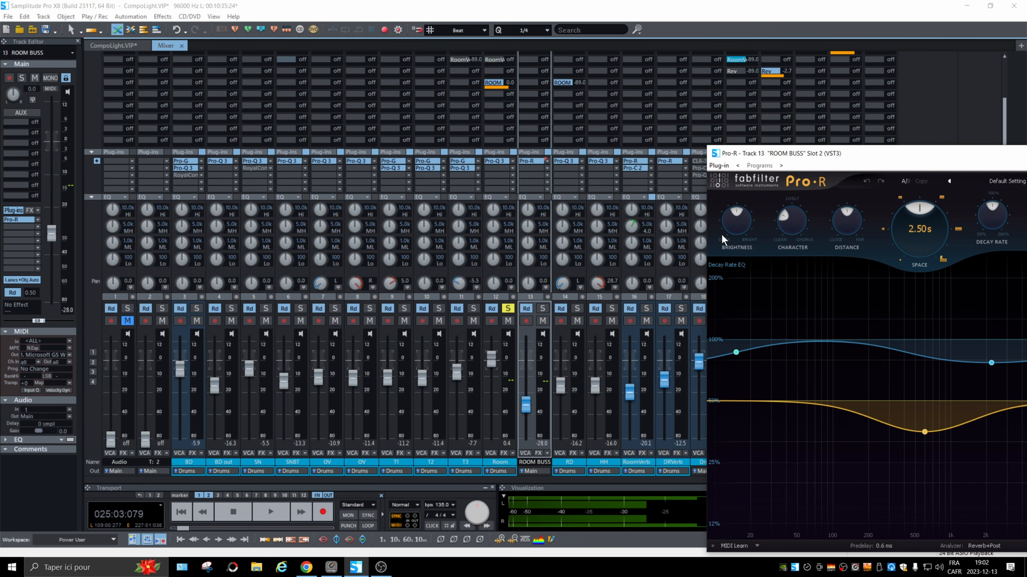
{"action": "left_click", "coordinate": [542, 309]}
{"action": "left_click_drag", "start_coordinate": [901, 155], "coordinate": [765, 97]}
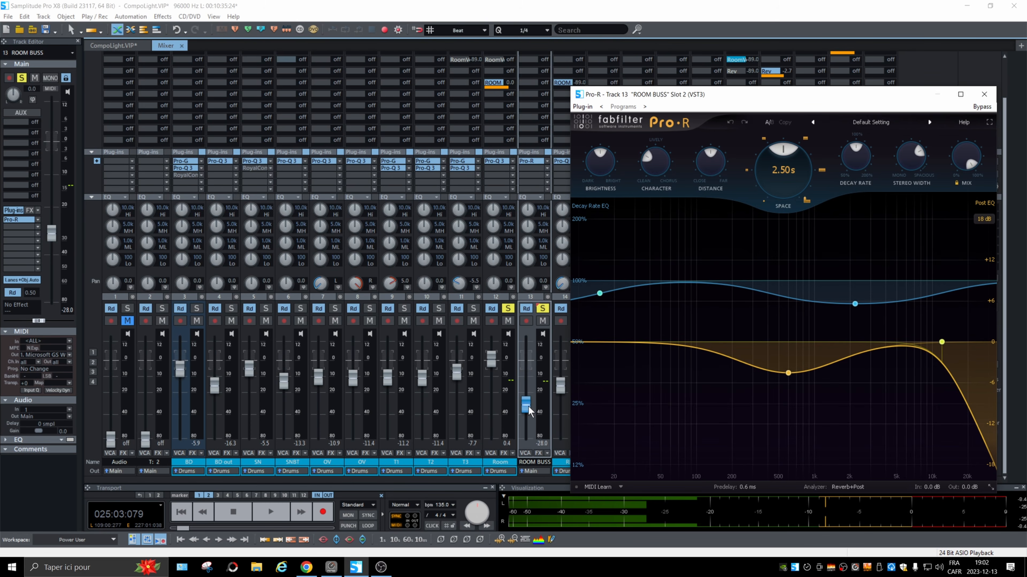
Pull the ROOM BUSS fader fully down, start playback and blend the reverb in up to -14.8 dB.
{"action": "left_click_drag", "start_coordinate": [527, 407], "coordinate": [532, 443]}
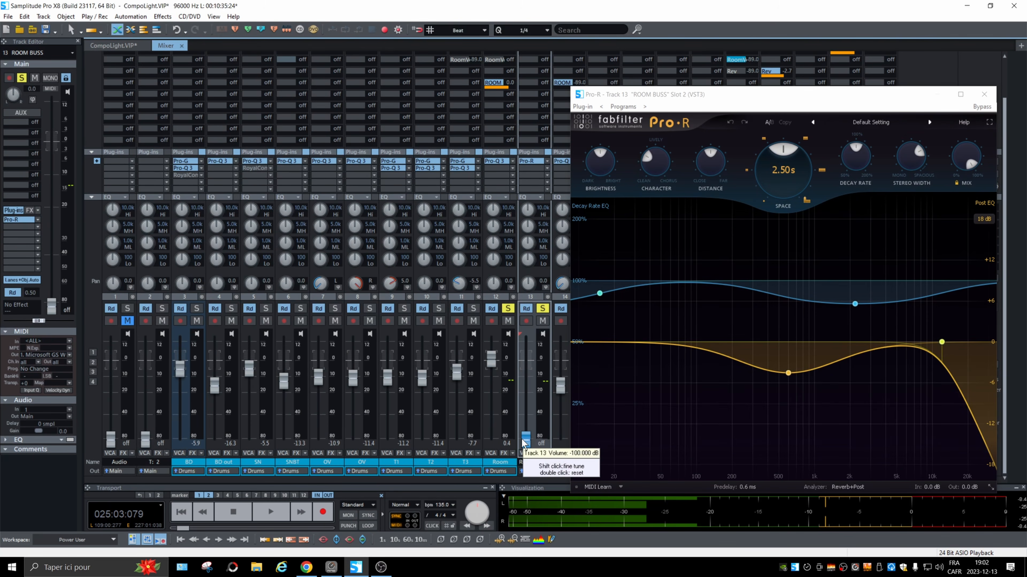
{"action": "key", "text": "space"}
{"action": "left_click_drag", "start_coordinate": [524, 443], "coordinate": [526, 391]}
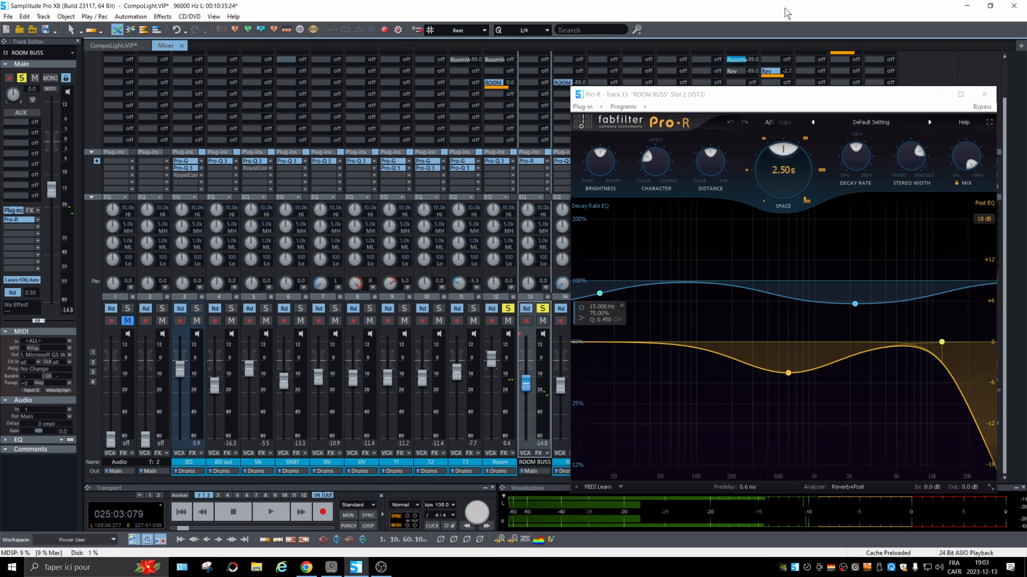
Move Pro-R from ROOM BUSS to the Room track's slot below Pro-Q 3 and turn off the bus solo.
{"action": "left_click", "coordinate": [984, 94]}
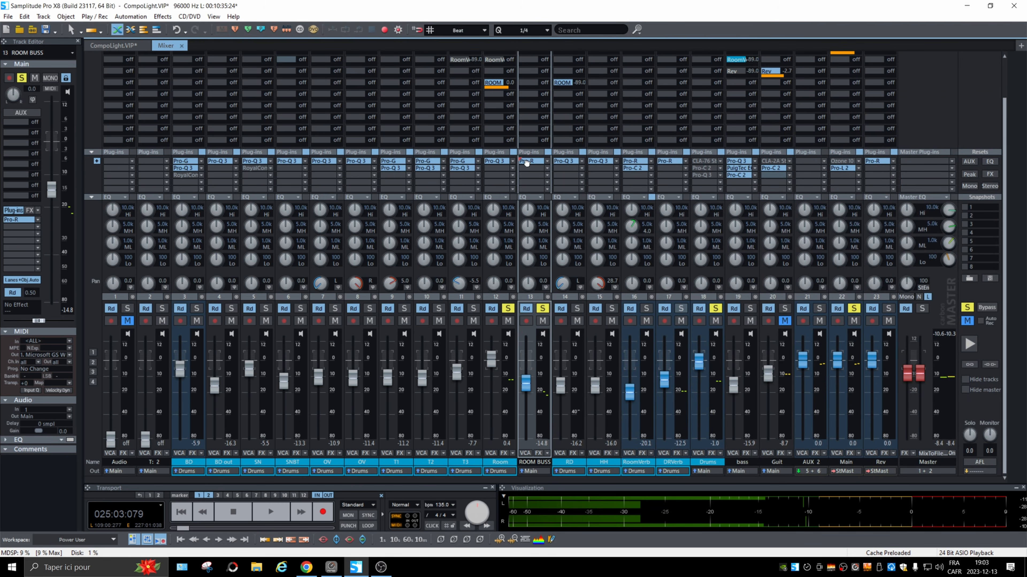
{"action": "left_click_drag", "start_coordinate": [493, 170], "coordinate": [494, 168]}
{"action": "left_click", "coordinate": [543, 309]}
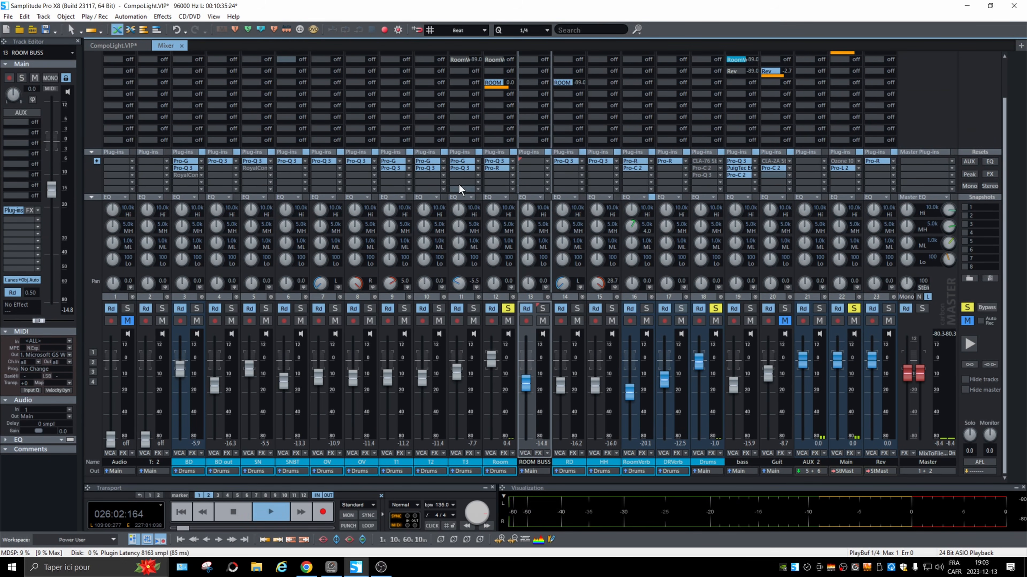
In the Room track's Pro-R, lower Mix, set Space to 1.71 s, and adjust Distance and Brightness during playback.
{"action": "left_click", "coordinate": [491, 168]}
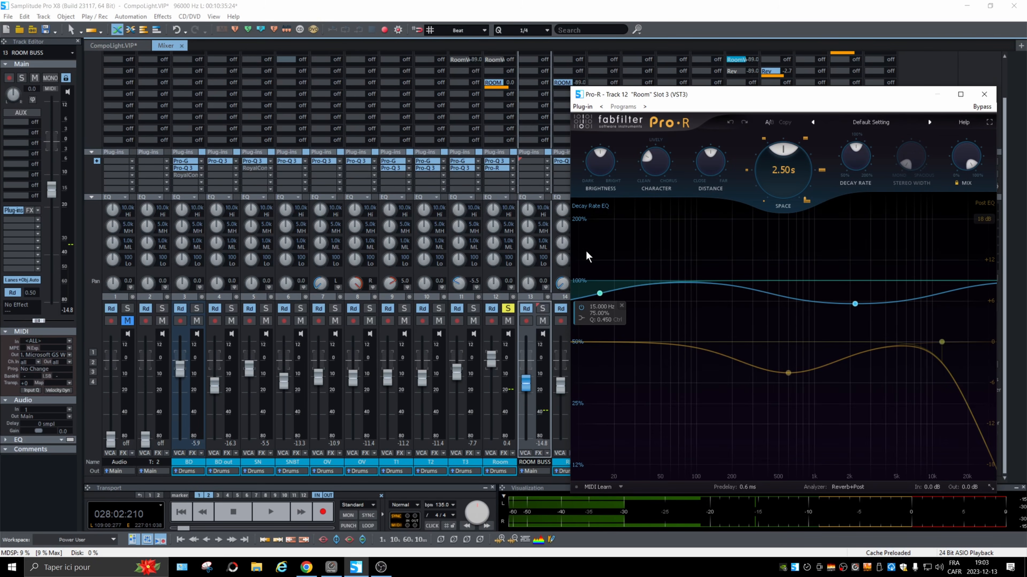
{"action": "mouse_move", "coordinate": [968, 159]}
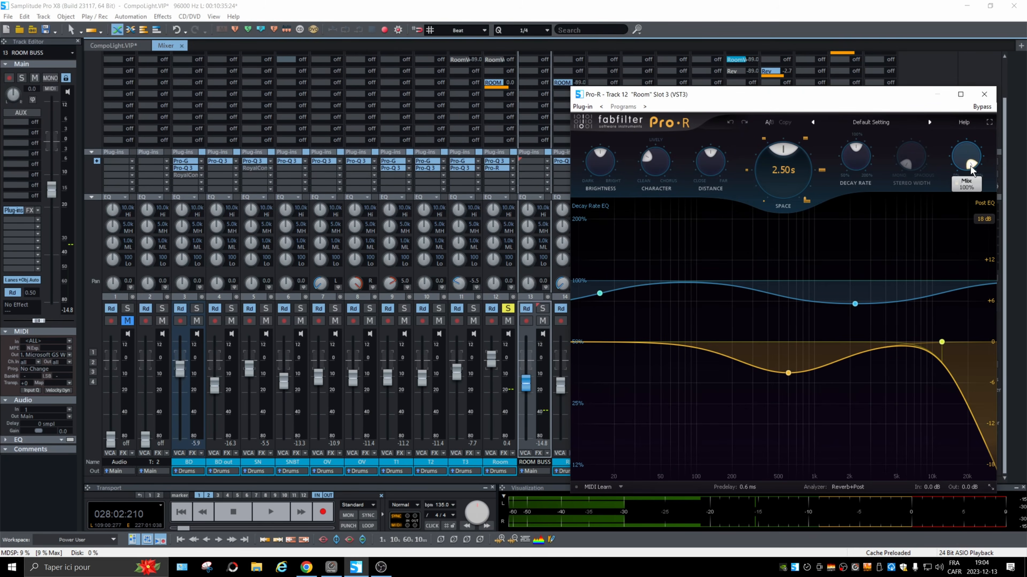
{"action": "mouse_move", "coordinate": [970, 168]}
{"action": "left_mouse_down"}
{"action": "mouse_move", "coordinate": [969, 149]}
{"action": "mouse_move", "coordinate": [956, 157]}
{"action": "left_mouse_up"}
{"action": "left_click_drag", "start_coordinate": [770, 148], "coordinate": [693, 159]}
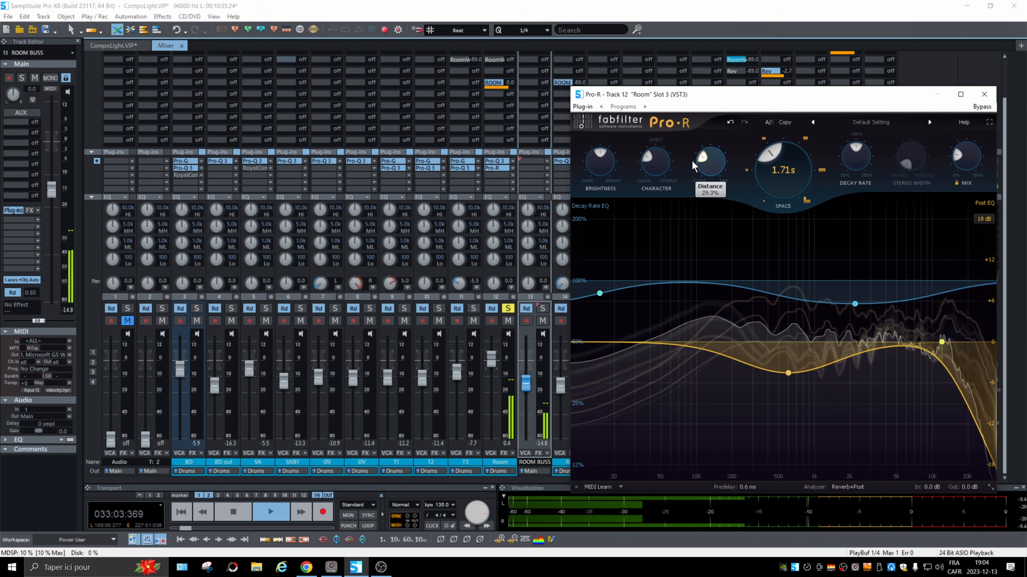
{"action": "left_click_drag", "start_coordinate": [600, 154], "coordinate": [603, 154]}
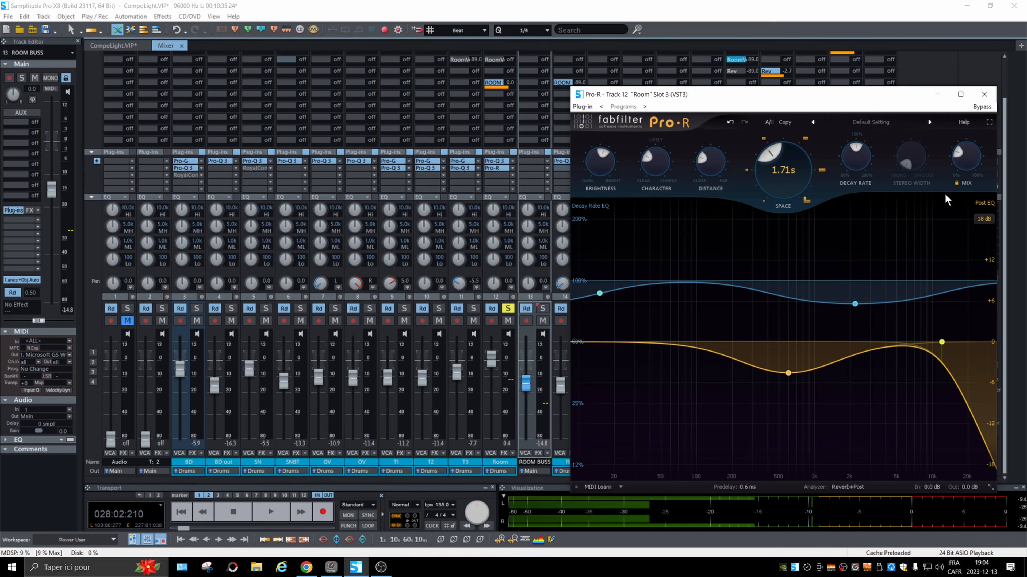
{"action": "mouse_move", "coordinate": [978, 165]}
{"action": "left_click", "coordinate": [984, 94]}
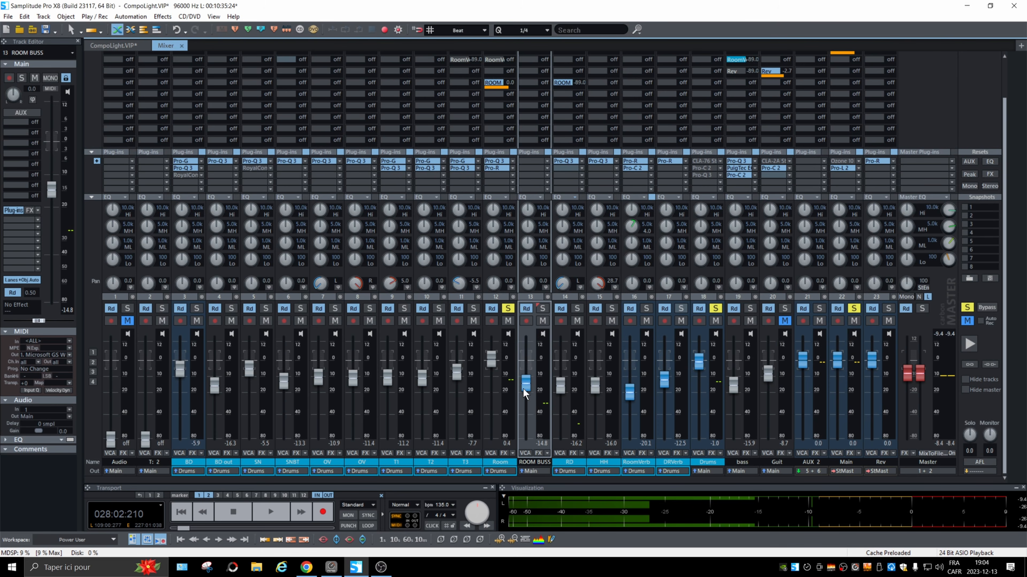
Solo ROOM BUSS, move Pro-R back to it from the Room track, and set the bus fader to -14.1 dB while playing.
{"action": "left_click", "coordinate": [542, 309]}
{"action": "left_click_drag", "start_coordinate": [496, 169], "coordinate": [529, 161]}
{"action": "left_click_drag", "start_coordinate": [528, 386], "coordinate": [528, 390]}
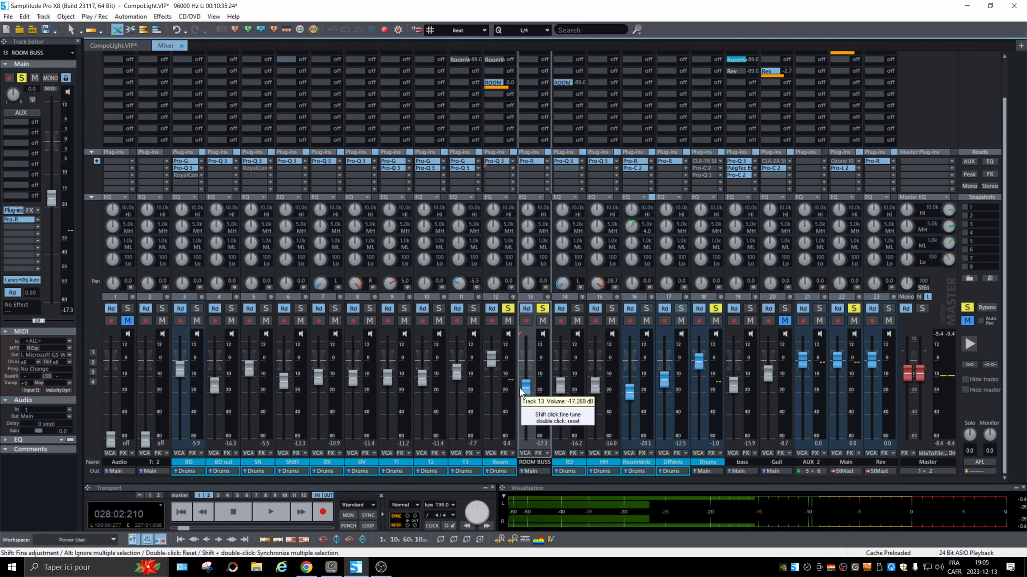
{"action": "key", "text": "space"}
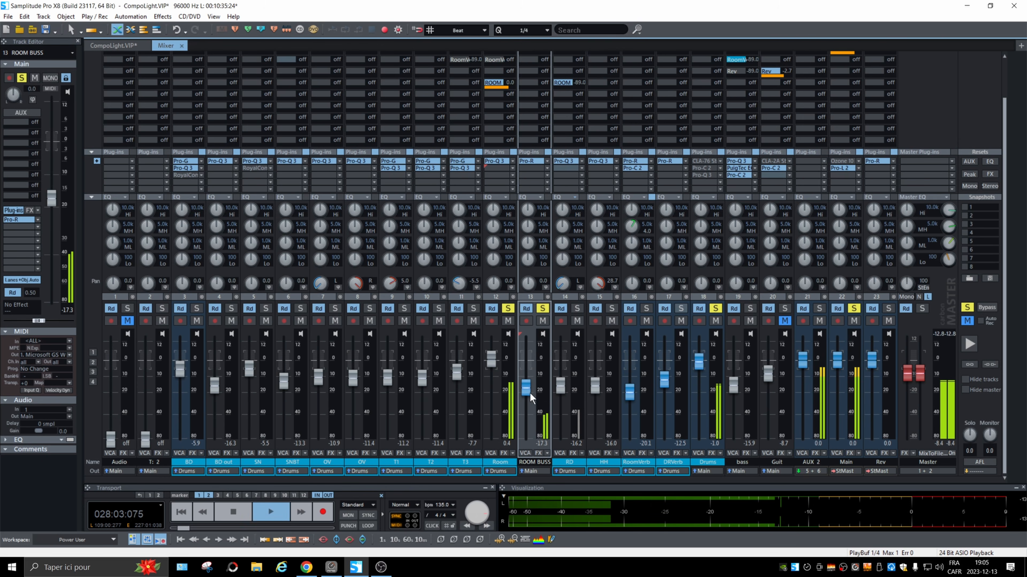
{"action": "mouse_move", "coordinate": [528, 393]}
{"action": "left_mouse_down"}
{"action": "mouse_move", "coordinate": [532, 364]}
{"action": "mouse_move", "coordinate": [532, 382]}
{"action": "left_mouse_up"}
{"action": "key", "text": "space"}
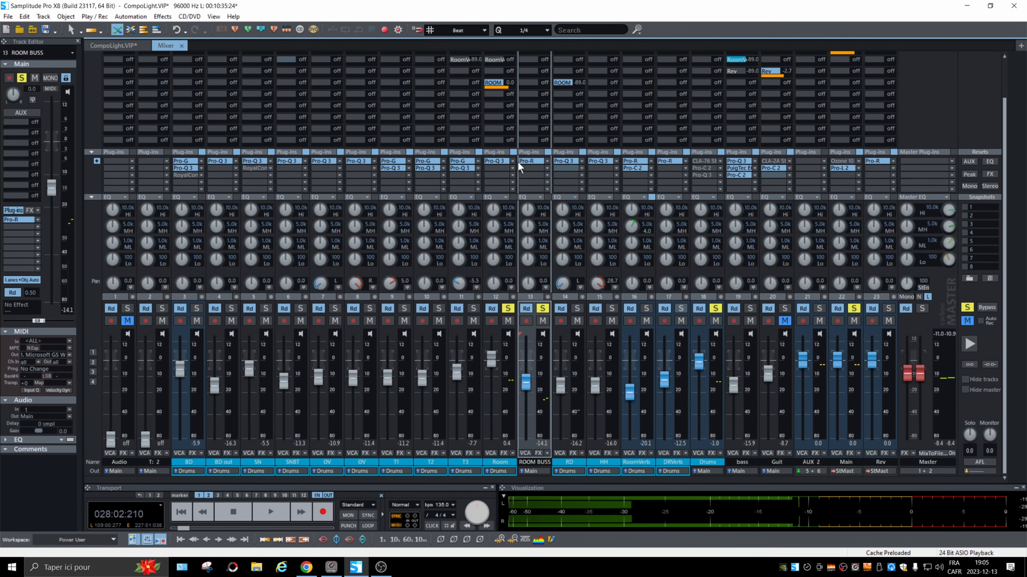
Insert the favorite plug-in Pro-C 2 below Pro-R on ROOM BUSS and lower its Threshold to -35.04 dB.
{"action": "left_click", "coordinate": [548, 170]}
{"action": "mouse_move", "coordinate": [611, 202]}
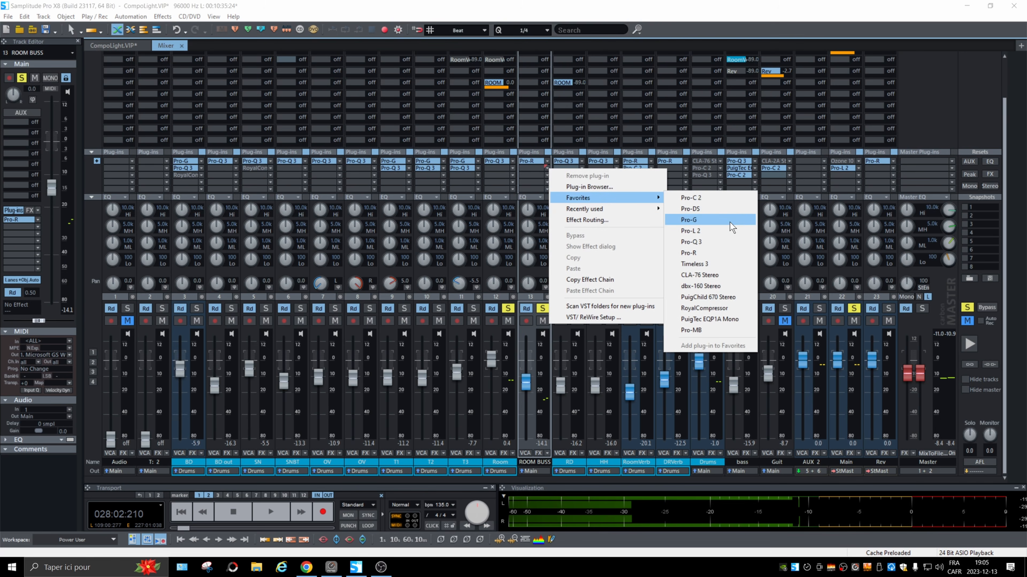
{"action": "left_click", "coordinate": [719, 197]}
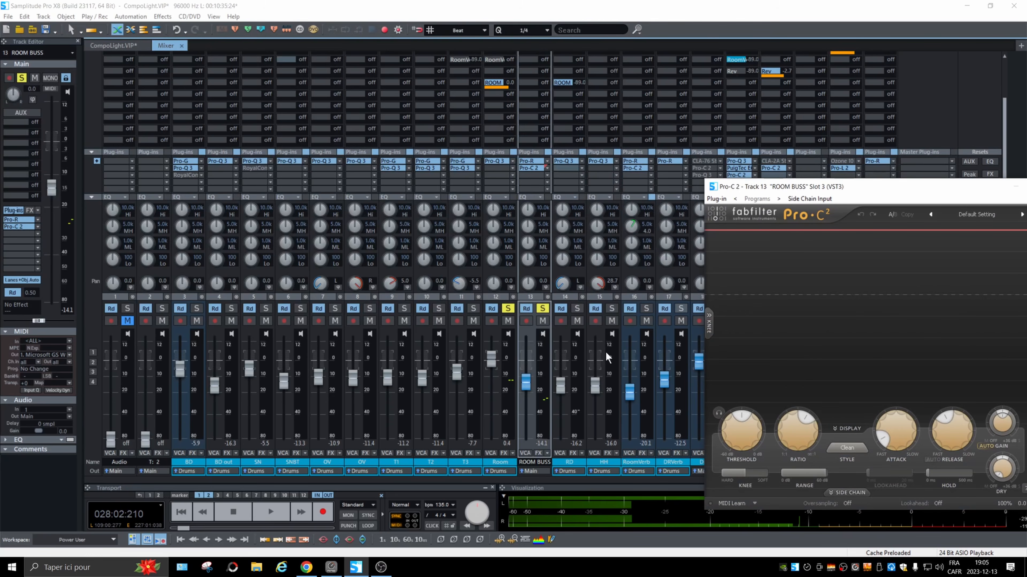
{"action": "left_click_drag", "start_coordinate": [849, 192], "coordinate": [753, 114]}
{"action": "left_click_drag", "start_coordinate": [648, 344], "coordinate": [611, 352]}
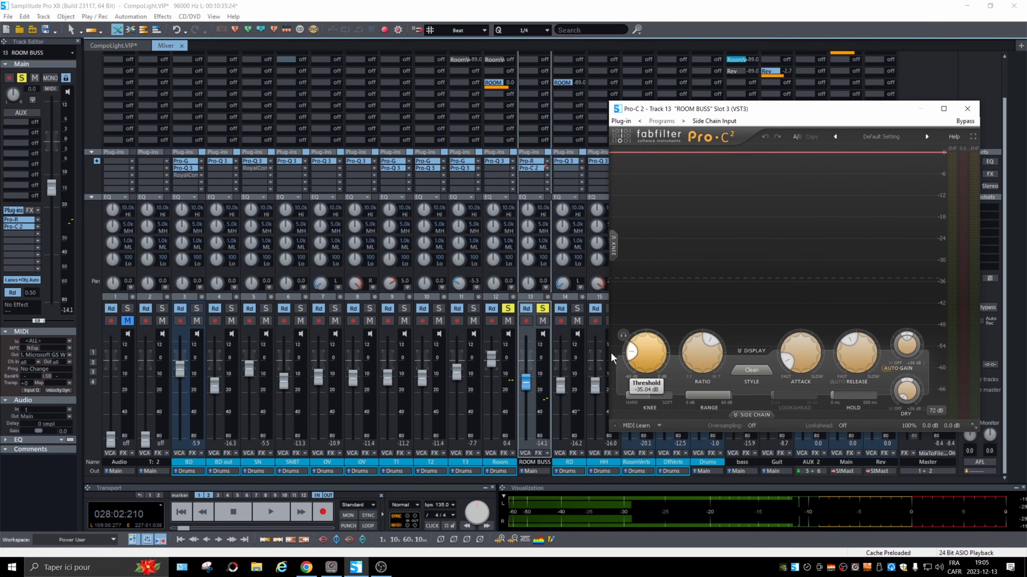
Play back with the ROOM BUSS fader raised to -0.6 dB and compare Pro-C 2 bypassed and active.
{"action": "key", "text": "space"}
{"action": "mouse_move", "coordinate": [525, 382]}
{"action": "left_mouse_down"}
{"action": "mouse_move", "coordinate": [526, 442]}
{"action": "mouse_move", "coordinate": [527, 363]}
{"action": "left_mouse_up"}
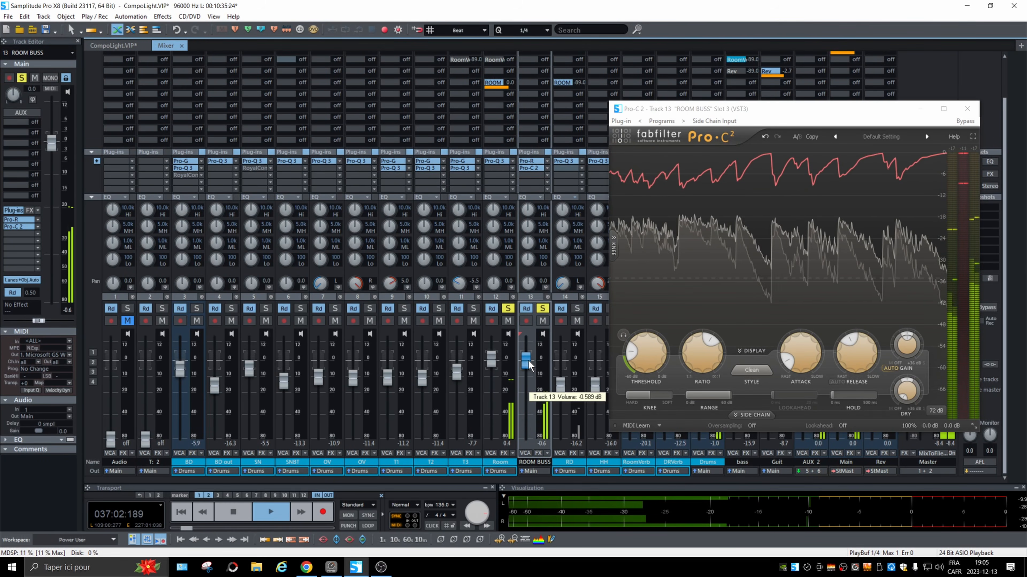
{"action": "left_click", "coordinate": [972, 123]}
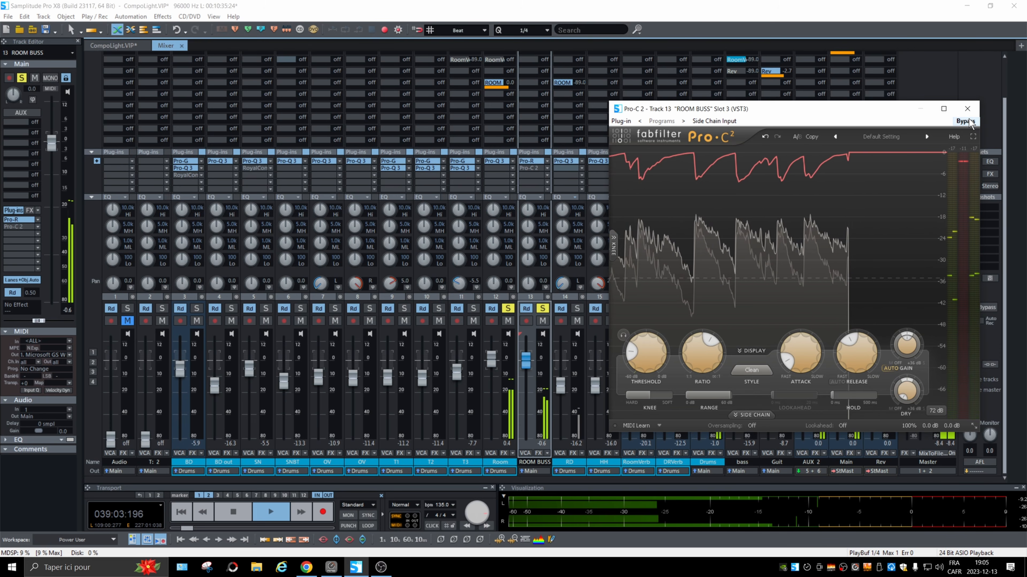
{"action": "left_click", "coordinate": [972, 123]}
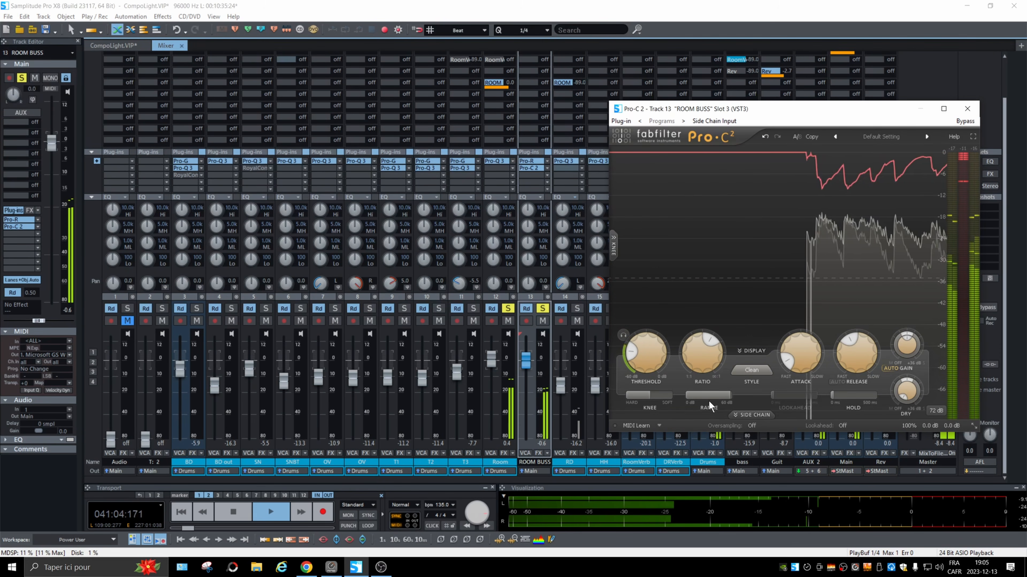
{"action": "key", "text": "space"}
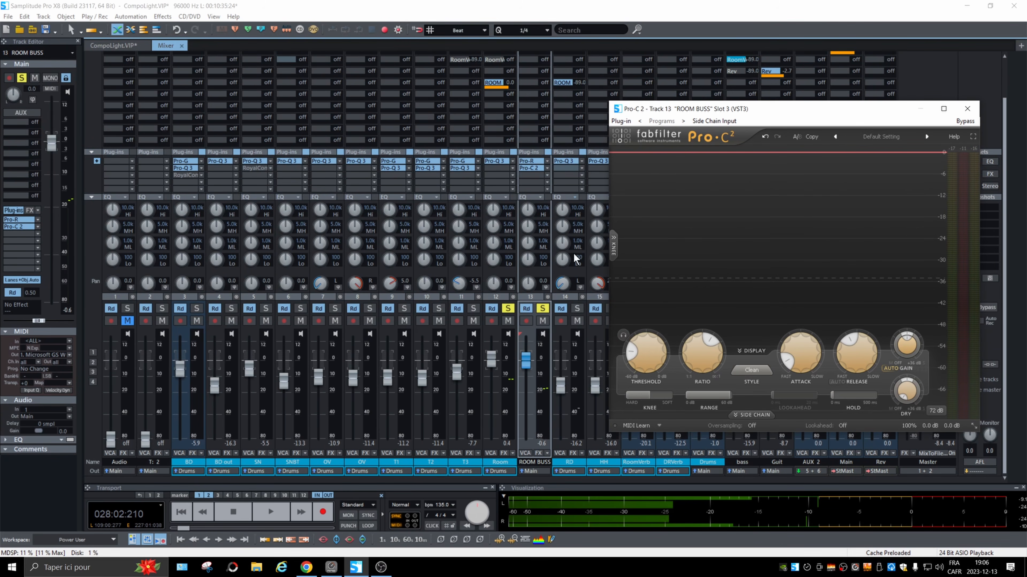
Close the Pro-C 2 window, reopen it briefly from the ROOM BUSS insert slot and close it again.
{"action": "left_click", "coordinate": [972, 109]}
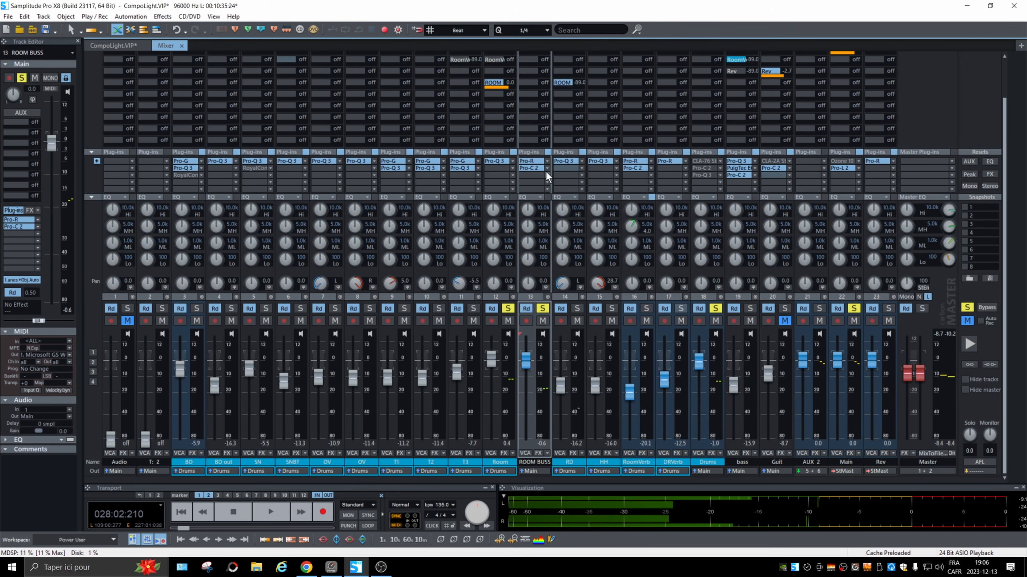
{"action": "left_click", "coordinate": [539, 167]}
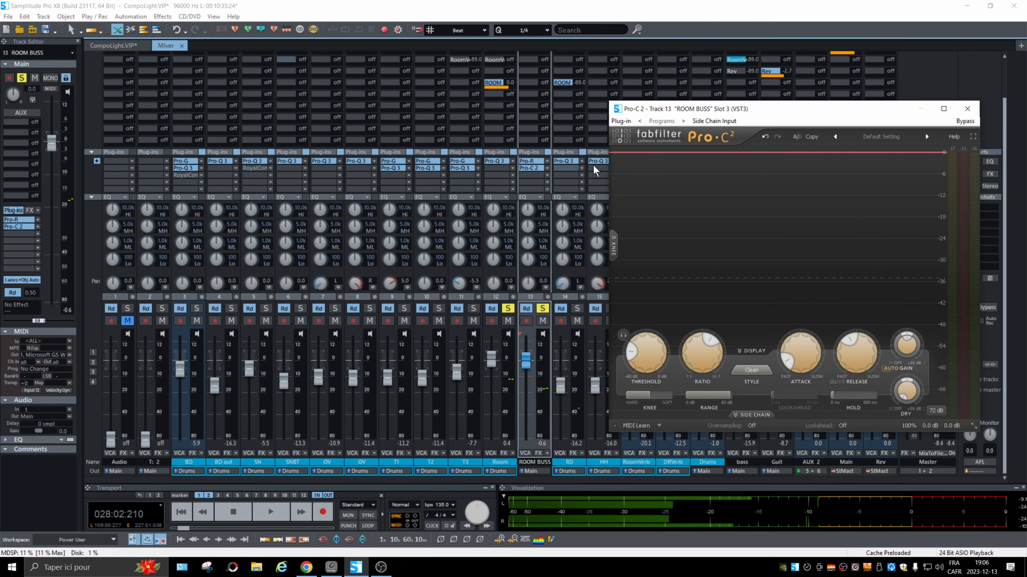
{"action": "left_click", "coordinate": [966, 109]}
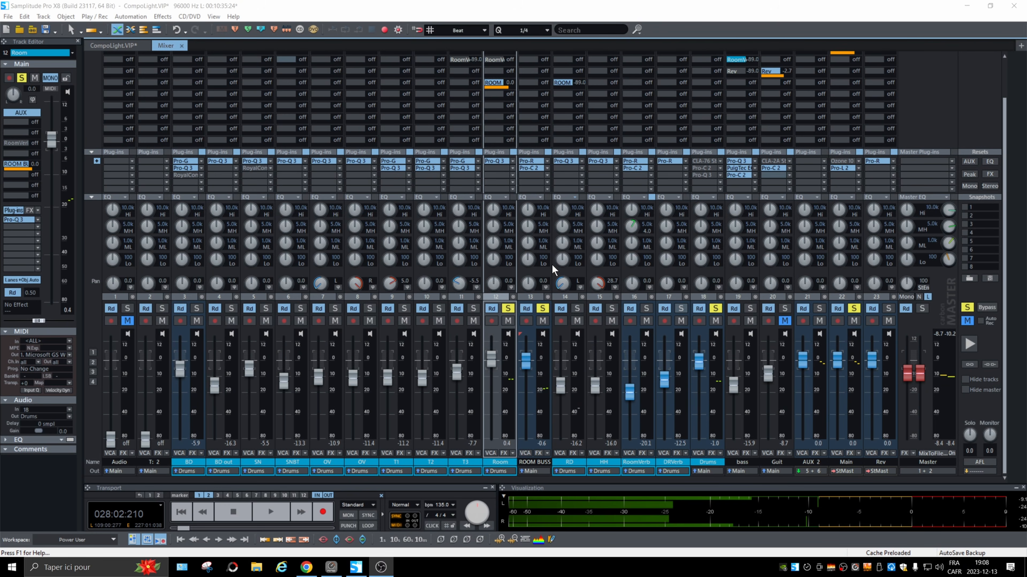
Switch Room's ROOM BUSS send to AUX/Output (Pre), move the Room fader fully down and back up, and return the send to AUX/Output (Post).
{"action": "right_click", "coordinate": [497, 85]}
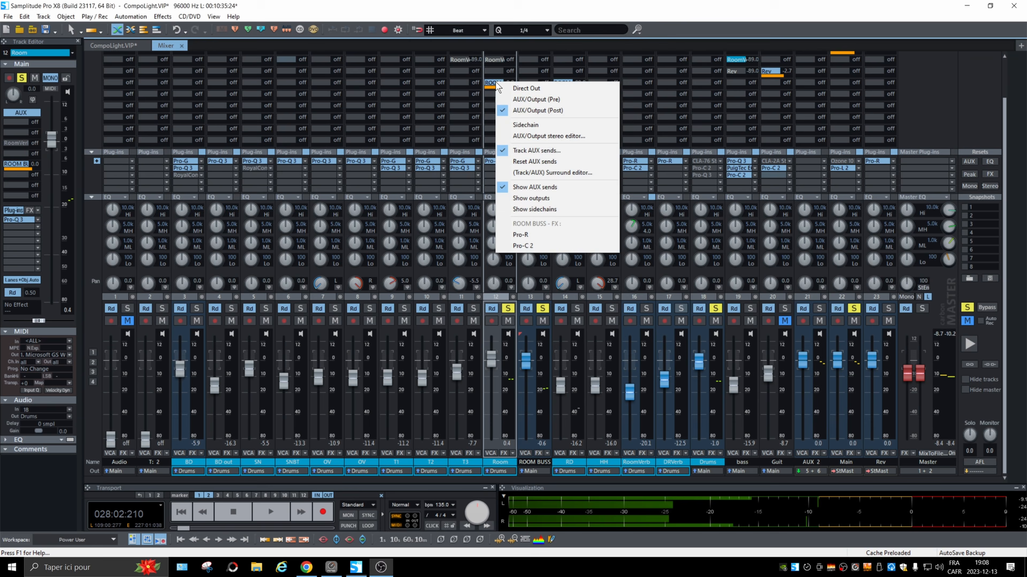
{"action": "left_click", "coordinate": [553, 101]}
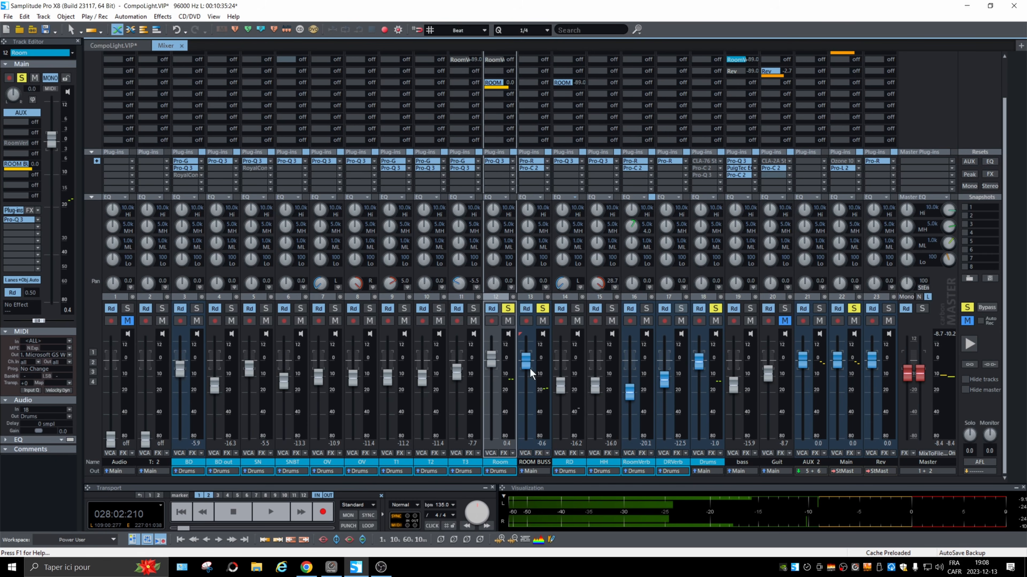
{"action": "left_click_drag", "start_coordinate": [491, 358], "coordinate": [493, 444]}
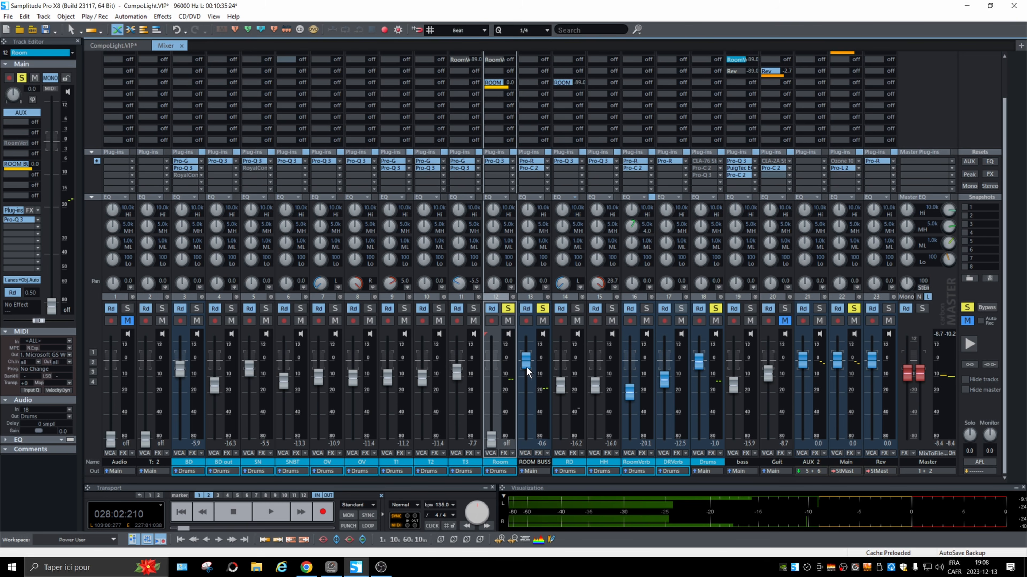
{"action": "left_click_drag", "start_coordinate": [490, 441], "coordinate": [496, 360]}
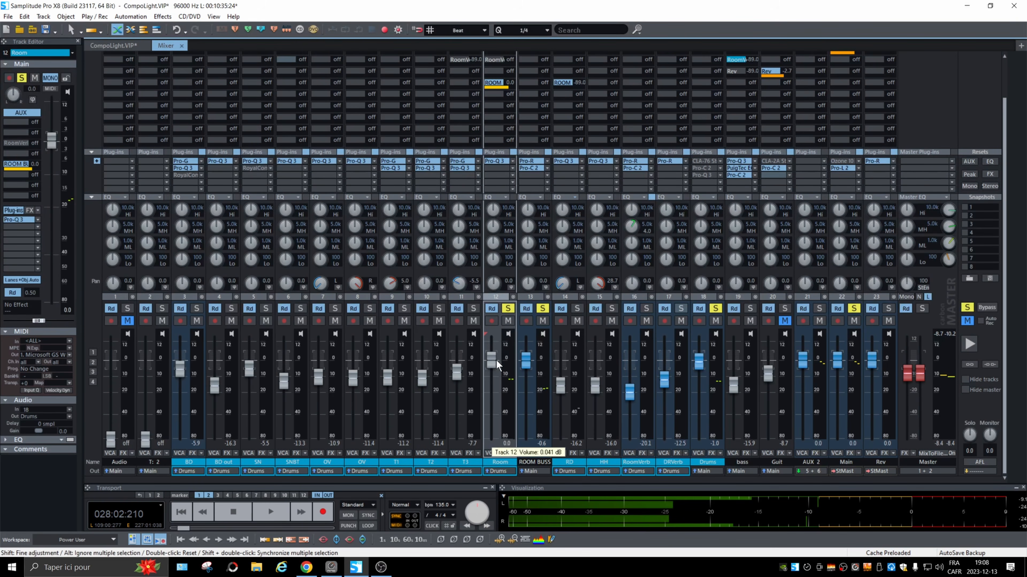
{"action": "right_click", "coordinate": [495, 84]}
{"action": "left_click", "coordinate": [566, 109]}
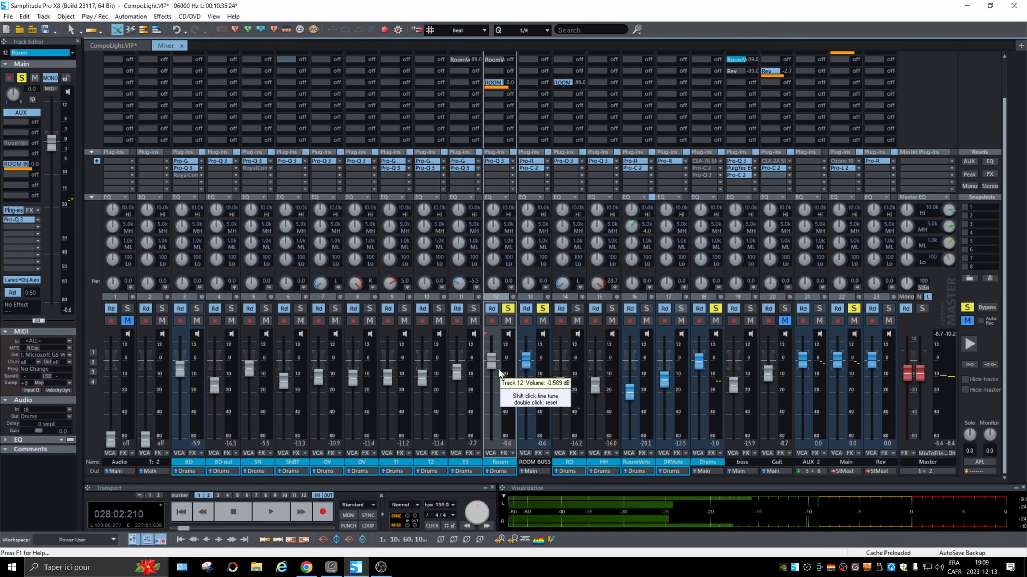
Lower the ROOM BUSS fader to -12.2 dB and audition the post-fader send by pulling the Room fader fully down during playback.
{"action": "left_click_drag", "start_coordinate": [527, 363], "coordinate": [526, 382]}
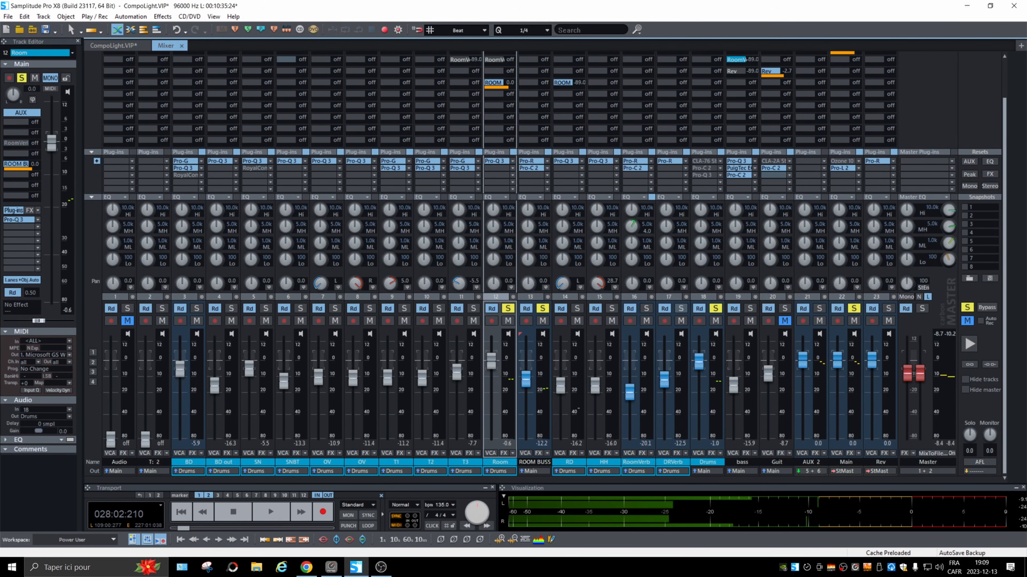
{"action": "key", "text": "space"}
{"action": "left_click_drag", "start_coordinate": [491, 362], "coordinate": [487, 448]}
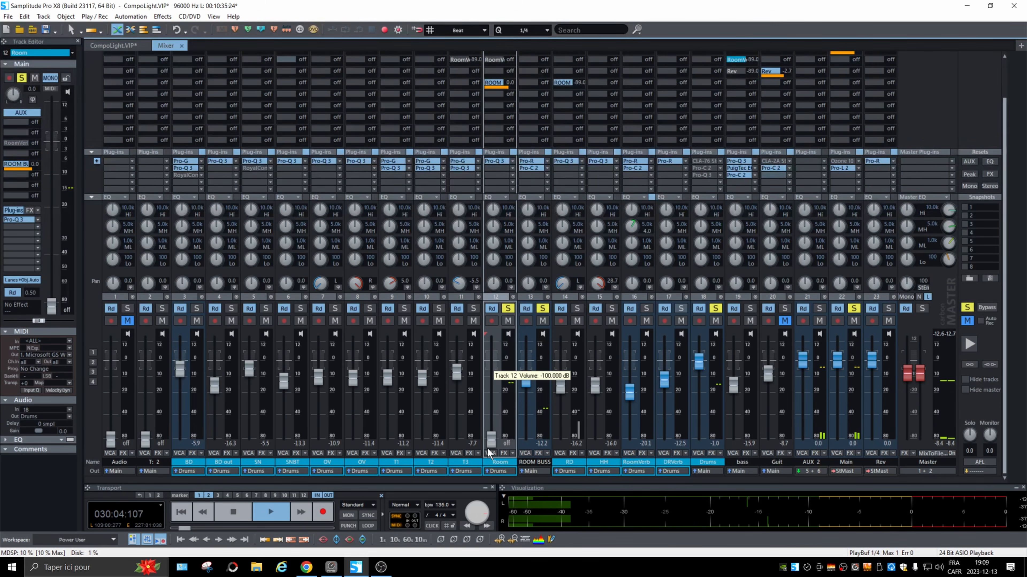
Set the Room track's ROOM BUSS send to AUX/Output (Pre) and restart playback.
{"action": "right_click", "coordinate": [497, 86]}
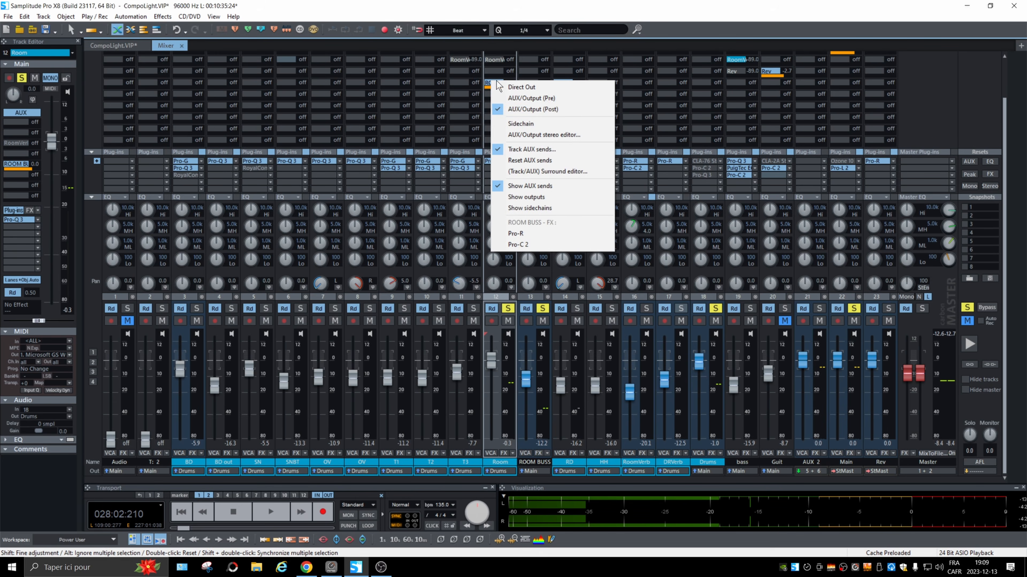
{"action": "left_click", "coordinate": [562, 105]}
{"action": "key", "text": "space"}
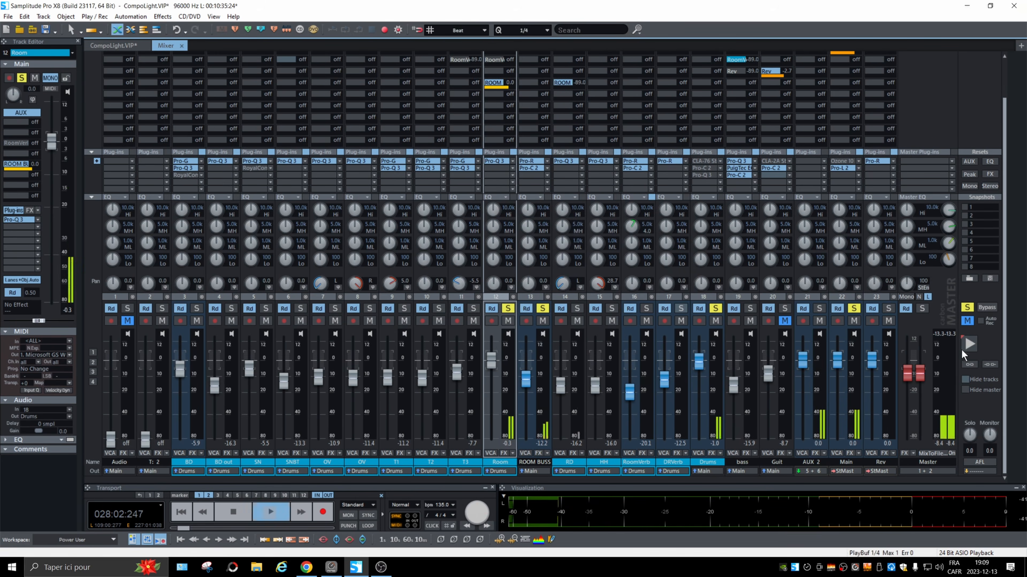
During playback, pull the Room fader fully down, lower ROOM BUSS to -19.2 dB, and bring Room back up to -0.9 dB.
{"action": "left_click_drag", "start_coordinate": [492, 363], "coordinate": [491, 442]}
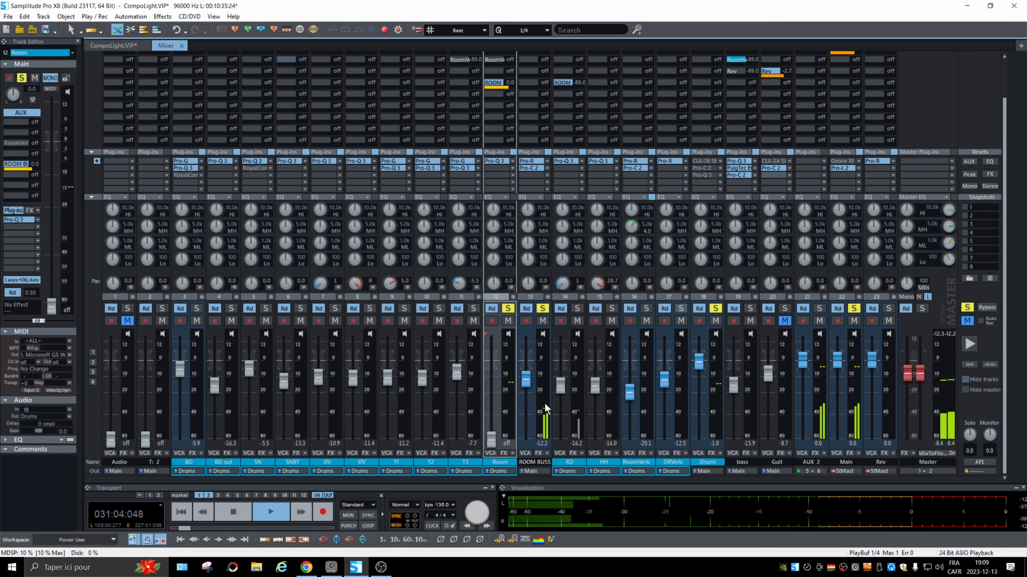
{"action": "left_click_drag", "start_coordinate": [529, 389], "coordinate": [531, 400]}
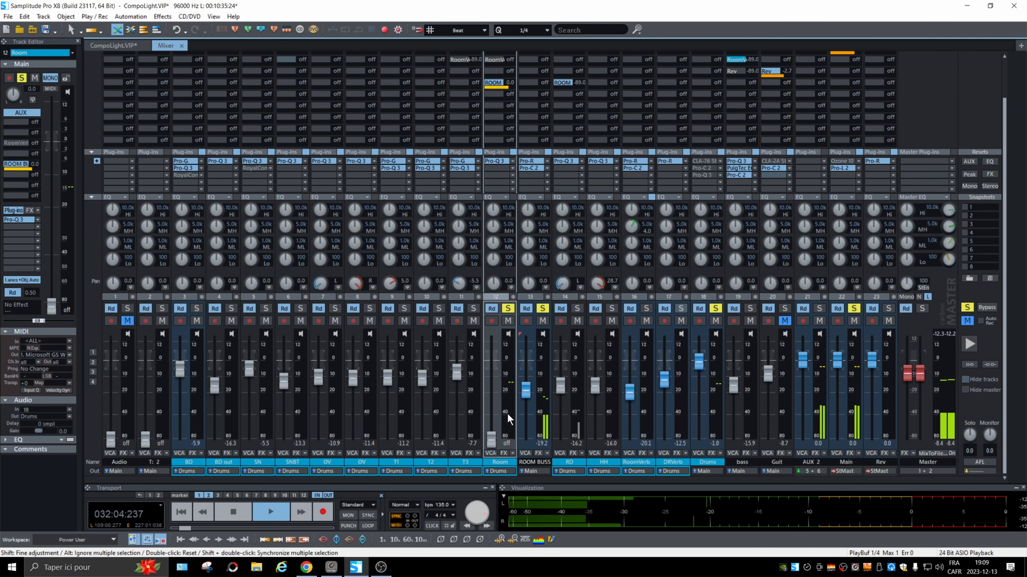
{"action": "left_click_drag", "start_coordinate": [491, 439], "coordinate": [498, 369]}
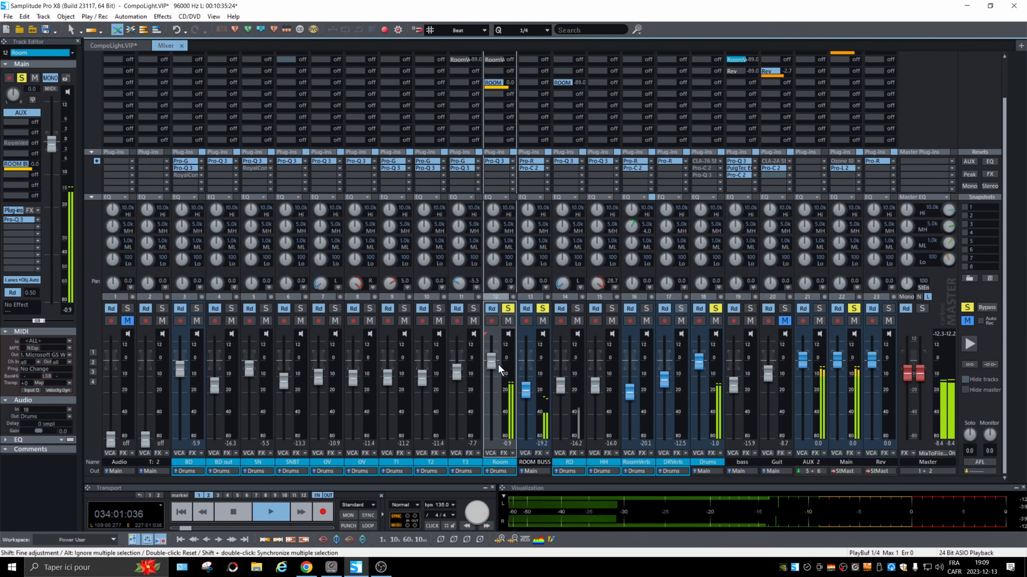